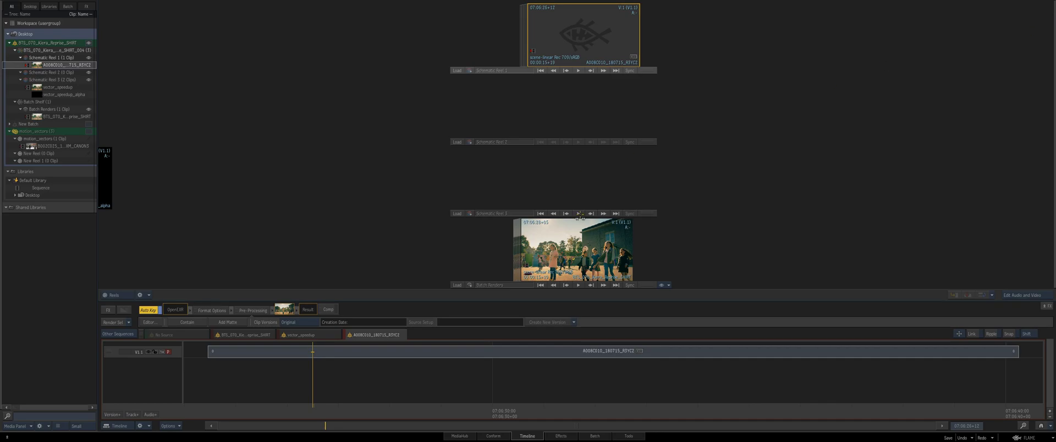
# Step: Switch to the Batch schematic, hide the media panel and bring the source_footage group into view
pyautogui.moveTo(568, 43)
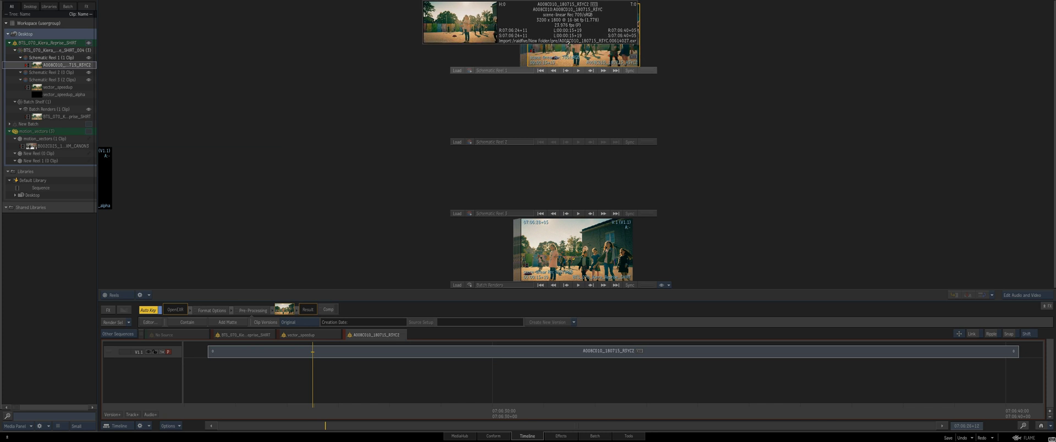
pyautogui.click(594, 435)
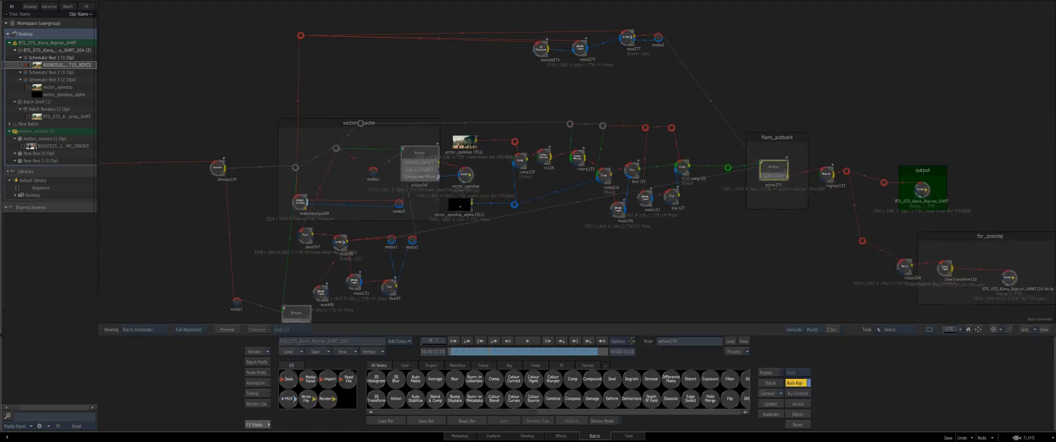
pyautogui.click(1043, 329)
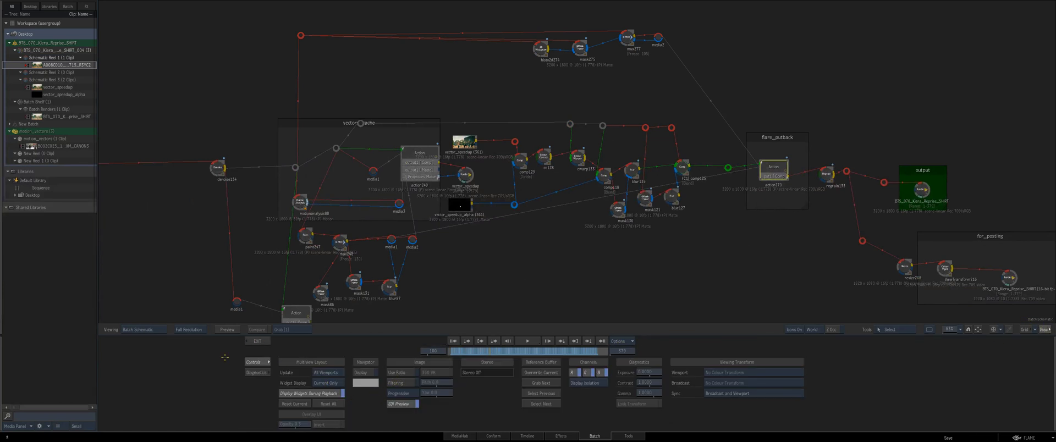
pyautogui.click(257, 341)
pyautogui.click(15, 426)
pyautogui.moveTo(141, 236); pyautogui.dragTo(336, 215)
# Step: Open the clip in the source_footage group for viewing
pyautogui.click(212, 156)
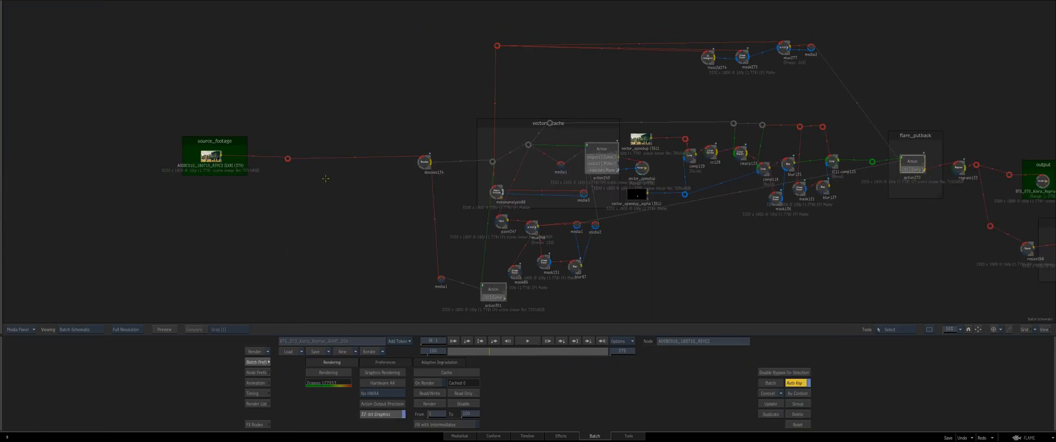
pyautogui.doubleClick(213, 160)
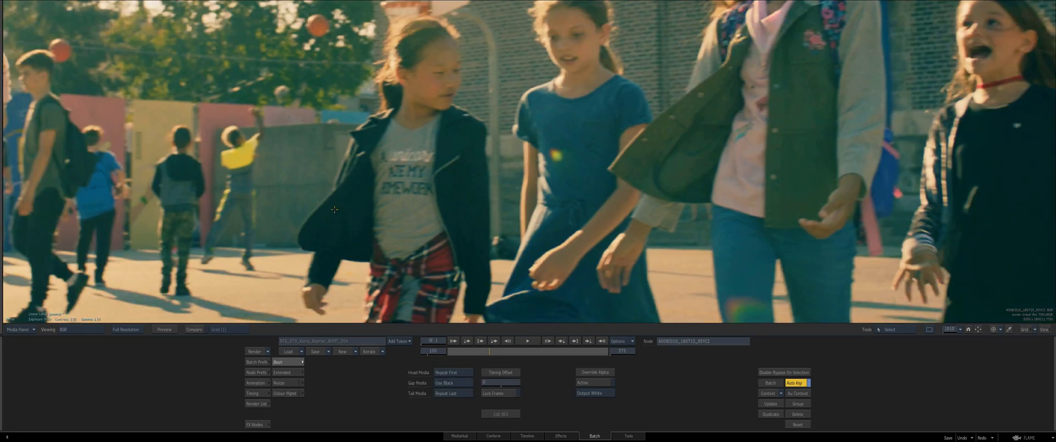
pyautogui.press('Escape')
pyautogui.doubleClick(214, 159)
pyautogui.moveTo(215, 160); pyautogui.dragTo(247, 176)
# Step: Fit the source footage in the viewer and scrub through the shot to review its camera move
pyautogui.moveTo(489, 352)
pyautogui.mouseDown()
pyautogui.moveTo(457, 352)
pyautogui.moveTo(488, 353)
pyautogui.mouseUp()
pyautogui.moveTo(478, 275); pyautogui.dragTo(487, 259)
pyautogui.moveTo(488, 353)
pyautogui.mouseDown()
pyautogui.moveTo(498, 354)
pyautogui.moveTo(476, 355)
pyautogui.mouseUp()
pyautogui.moveTo(484, 220); pyautogui.dragTo(507, 348)
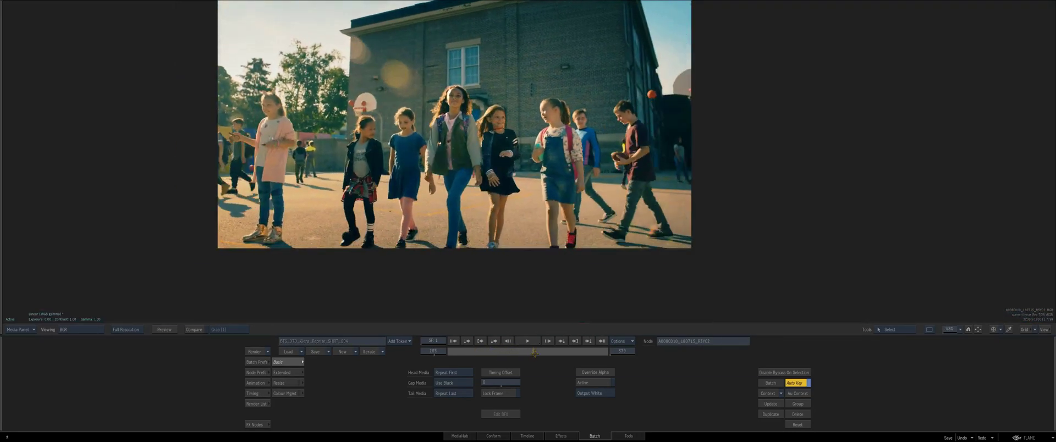
pyautogui.moveTo(526, 354); pyautogui.dragTo(500, 353)
pyautogui.moveTo(387, 264); pyautogui.dragTo(421, 261)
pyautogui.moveTo(516, 351); pyautogui.dragTo(476, 346)
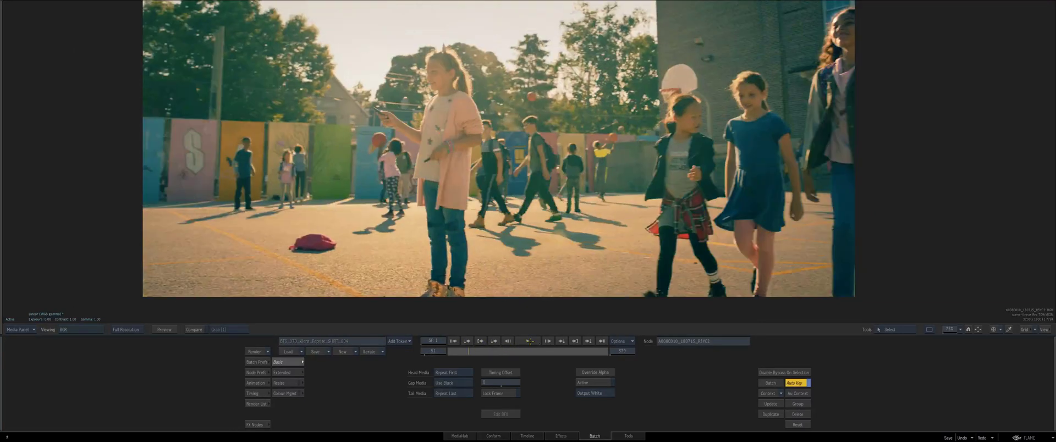
# Step: Play the source footage several times from different frames, watching the girl's shirt, and scrub back toward the middle
pyautogui.click(529, 342)
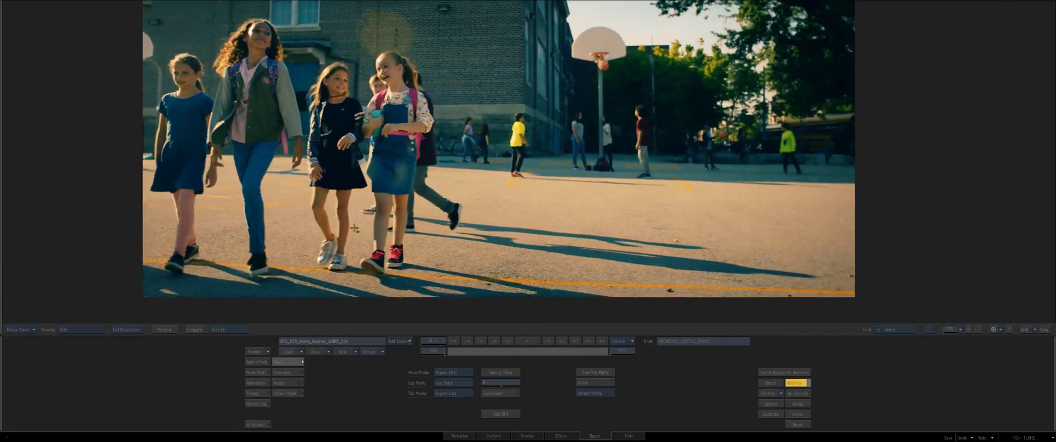
pyautogui.click(487, 352)
pyautogui.click(528, 341)
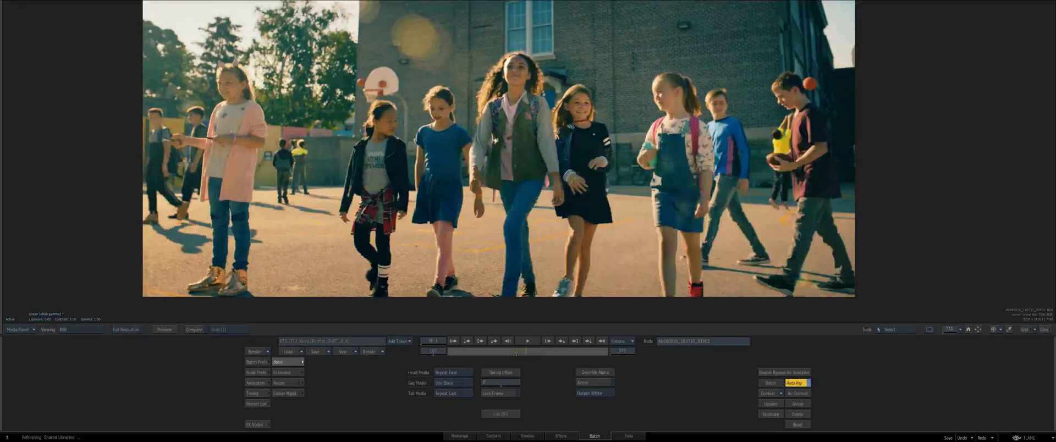
pyautogui.click(503, 352)
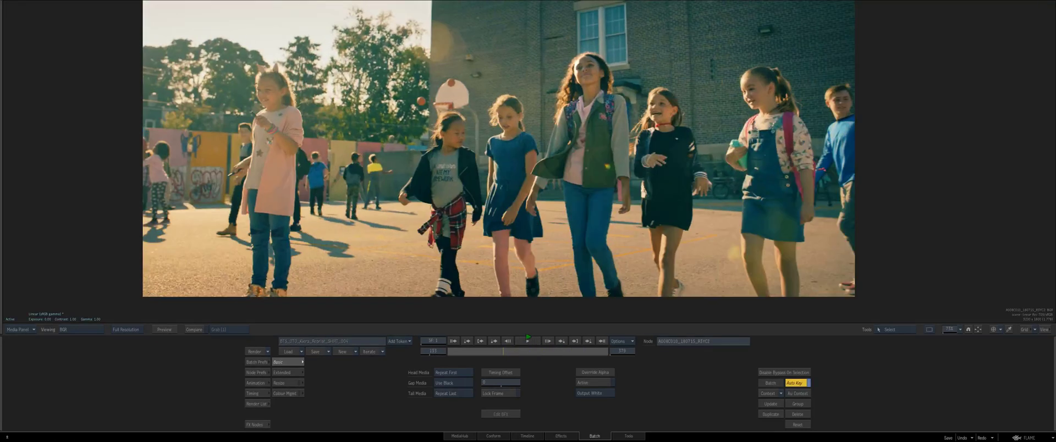
pyautogui.press('space')
pyautogui.click(473, 352)
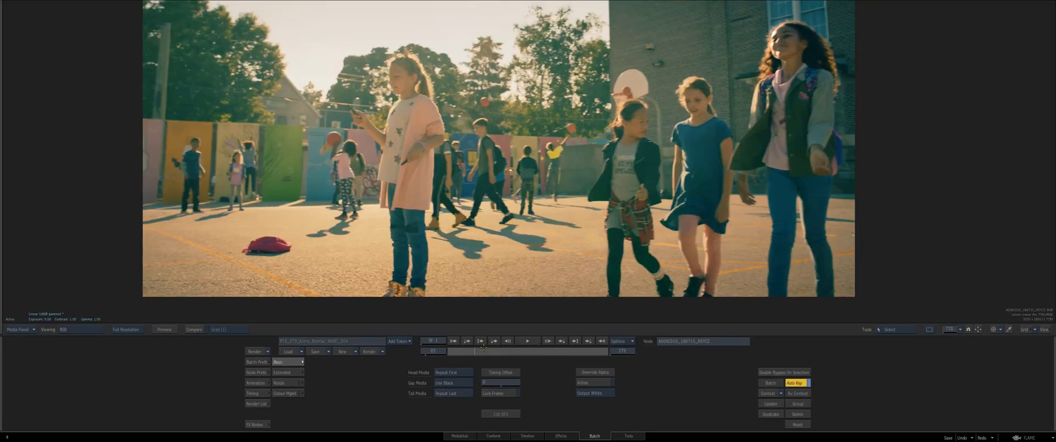
pyautogui.click(528, 342)
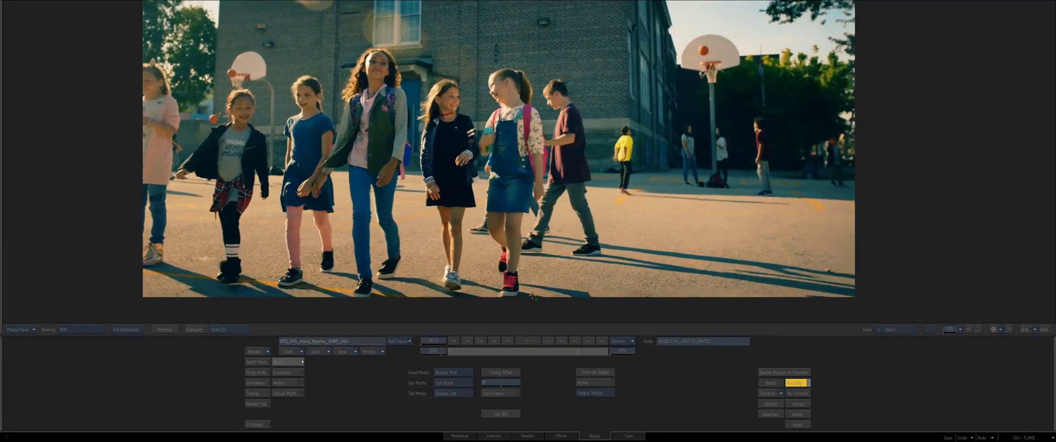
pyautogui.click(467, 236)
pyautogui.moveTo(589, 351); pyautogui.dragTo(515, 343)
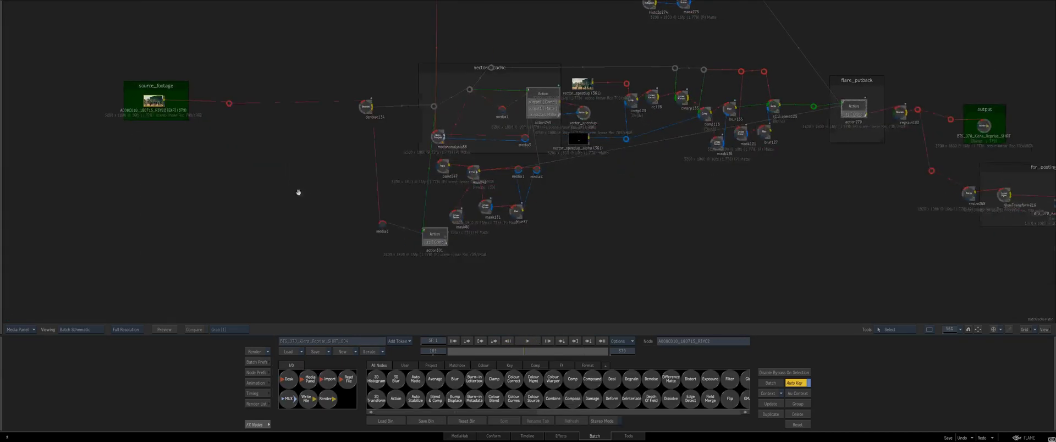
# Step: Return to the Batch schematic and open the Action node in the vector_cache group
pyautogui.moveTo(298, 192); pyautogui.dragTo(432, 283)
pyautogui.click(483, 191)
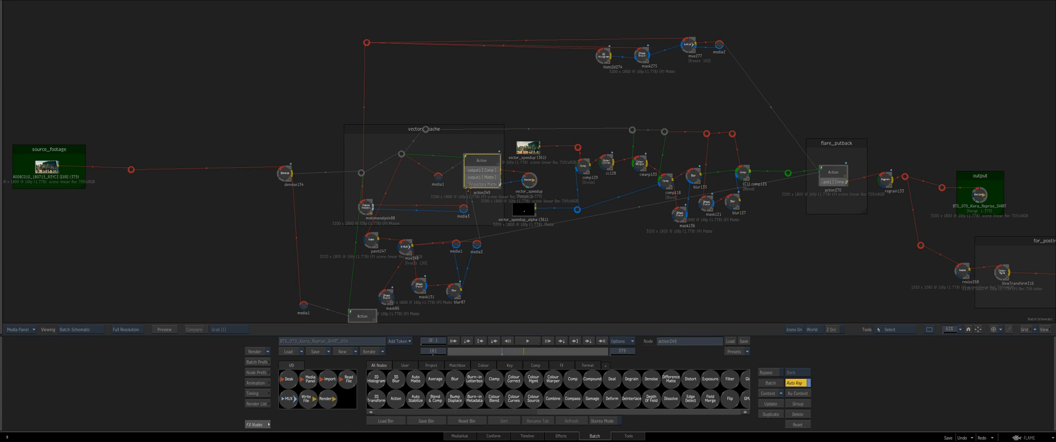
pyautogui.doubleClick(484, 168)
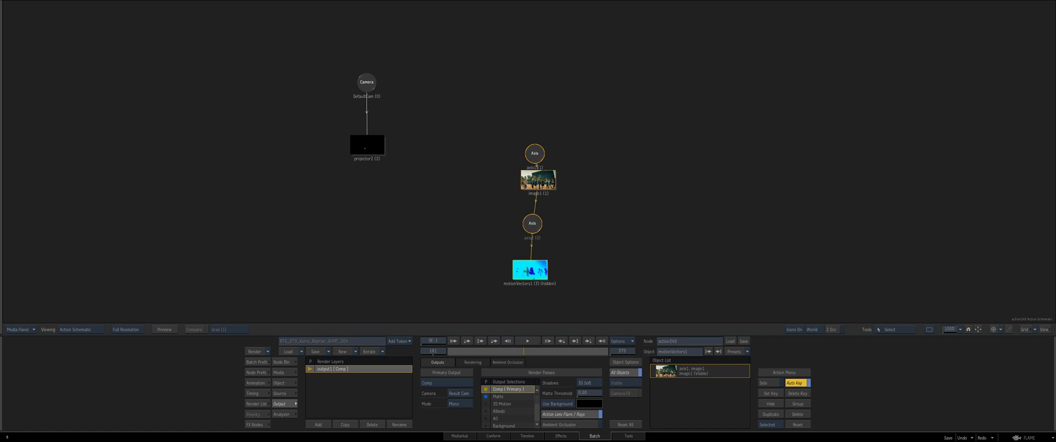
pyautogui.moveTo(528, 268); pyautogui.dragTo(525, 272)
# Step: Switch the time display to timecode and back to frames
pyautogui.click(620, 342)
pyautogui.click(618, 359)
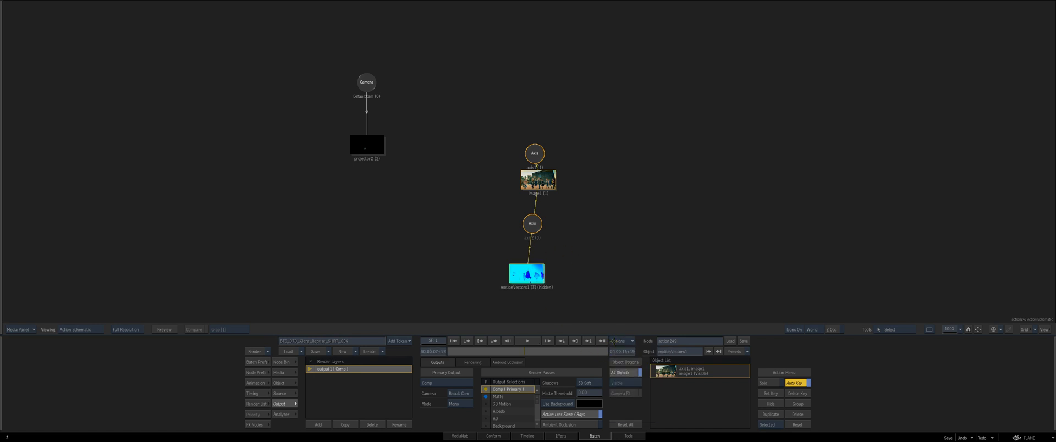
pyautogui.click(622, 341)
pyautogui.click(627, 351)
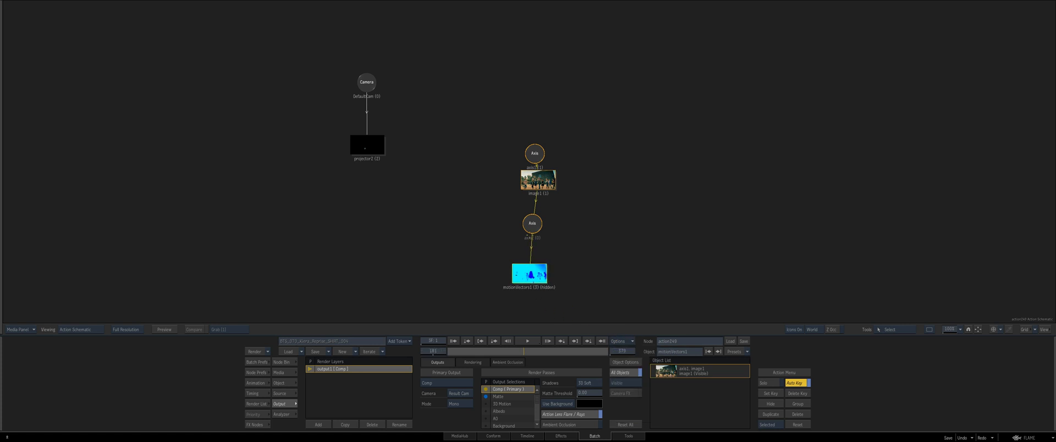
# Step: Show the object settings of the motion vectors map in the Action and return to the Batch schematic
pyautogui.moveTo(531, 227); pyautogui.dragTo(536, 229)
pyautogui.moveTo(535, 272); pyautogui.dragTo(538, 268)
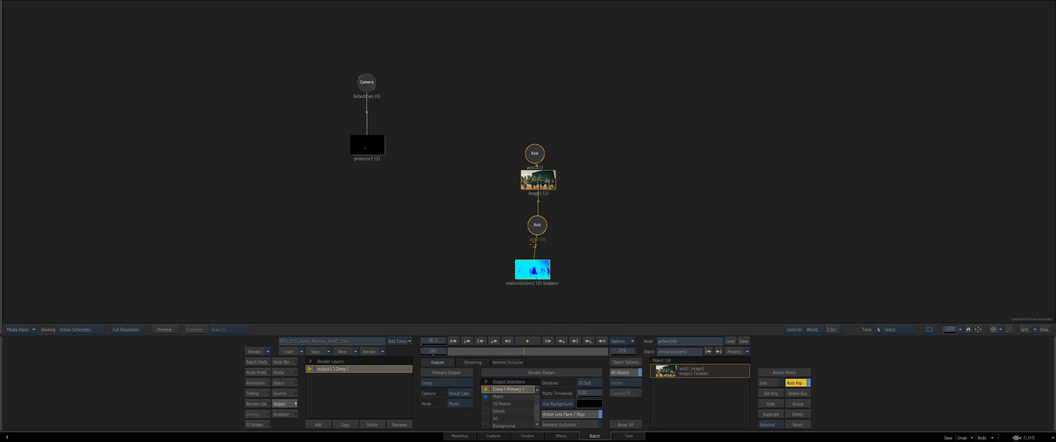
pyautogui.click(275, 382)
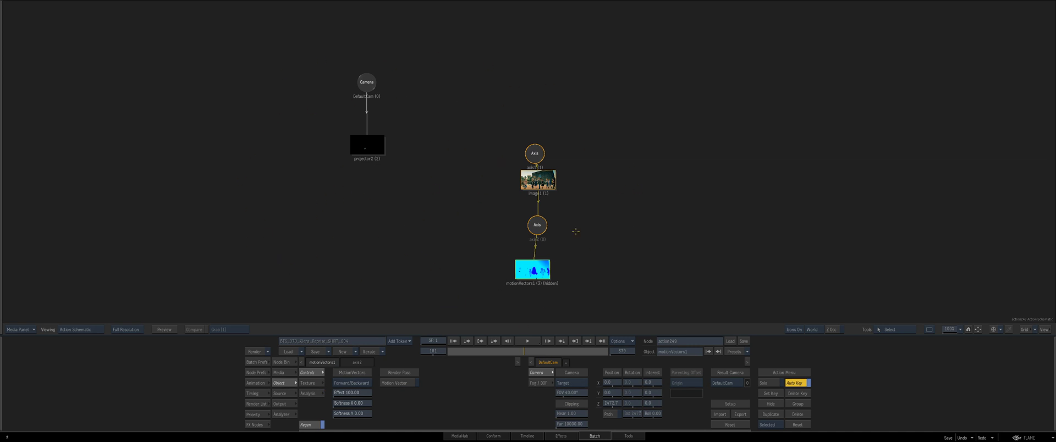
pyautogui.press('Escape')
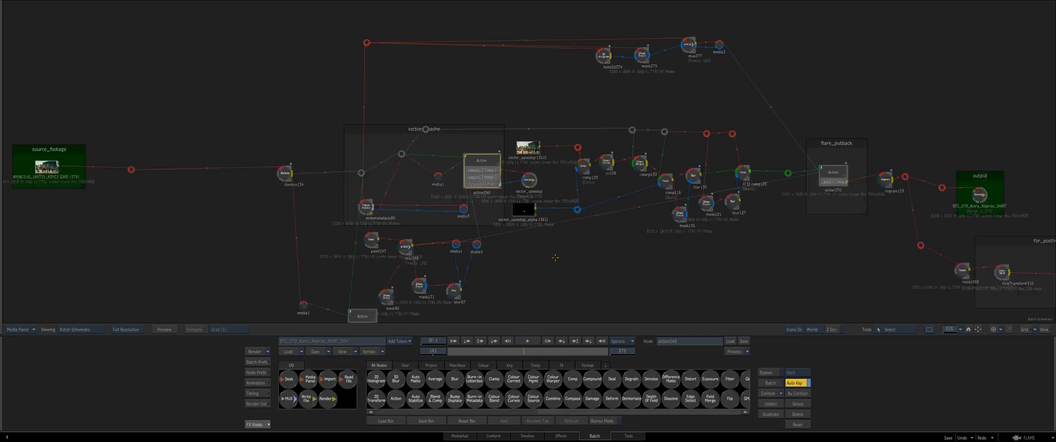
# Step: Inspect the vector_speedup Render node and its connections from the Action's comp and matte outputs
pyautogui.click(528, 178)
pyautogui.moveTo(572, 182); pyautogui.dragTo(580, 257)
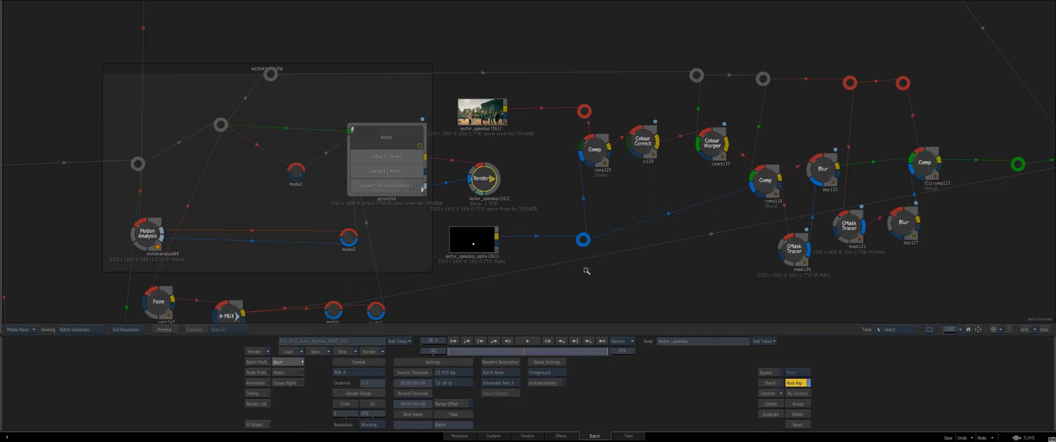
pyautogui.moveTo(481, 177); pyautogui.dragTo(477, 175)
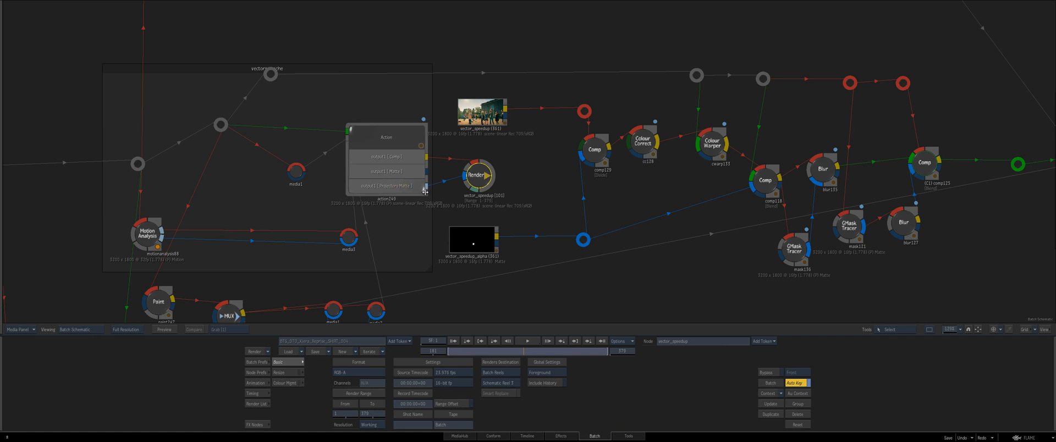
pyautogui.moveTo(426, 192); pyautogui.dragTo(425, 191)
pyautogui.moveTo(478, 175); pyautogui.dragTo(480, 181)
# Step: Inspect the first Comp fed by the vector_speedup clip and the last Comp before the flare_putback group
pyautogui.click(482, 113)
pyautogui.click(595, 150)
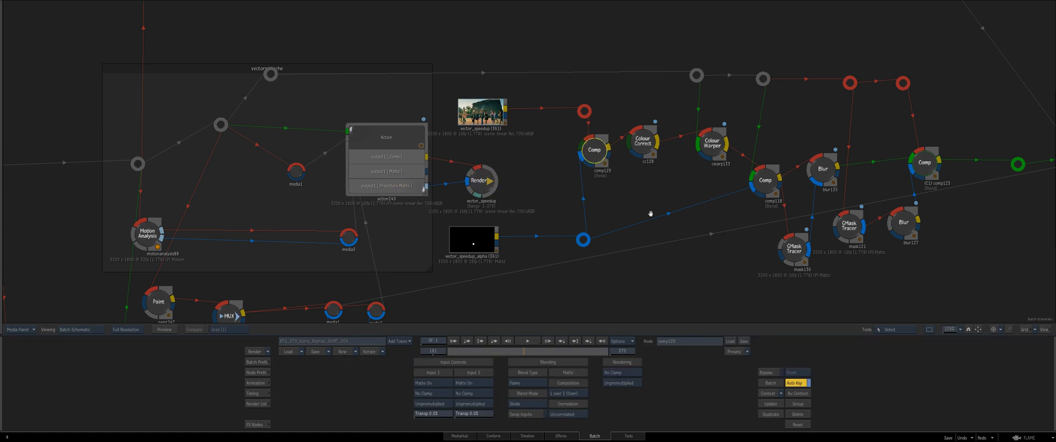
pyautogui.moveTo(646, 219); pyautogui.dragTo(437, 204)
pyautogui.moveTo(490, 232); pyautogui.dragTo(440, 232)
pyautogui.click(636, 154)
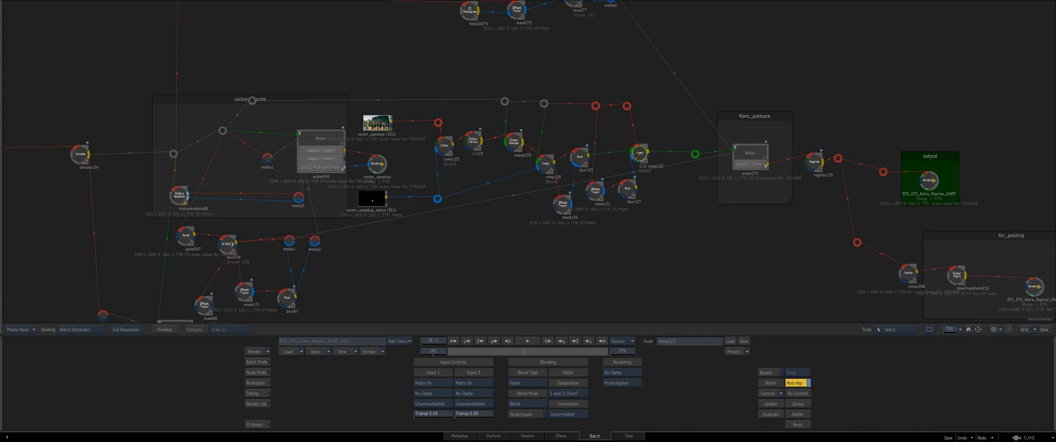
# Step: Play the rendered vector_speedup clip in the viewer and return to the Batch schematic
pyautogui.click(377, 123)
pyautogui.press('F4')
pyautogui.moveTo(288, 298)
pyautogui.mouseDown()
pyautogui.moveTo(331, 298)
pyautogui.moveTo(281, 298)
pyautogui.mouseUp()
pyautogui.press('space')
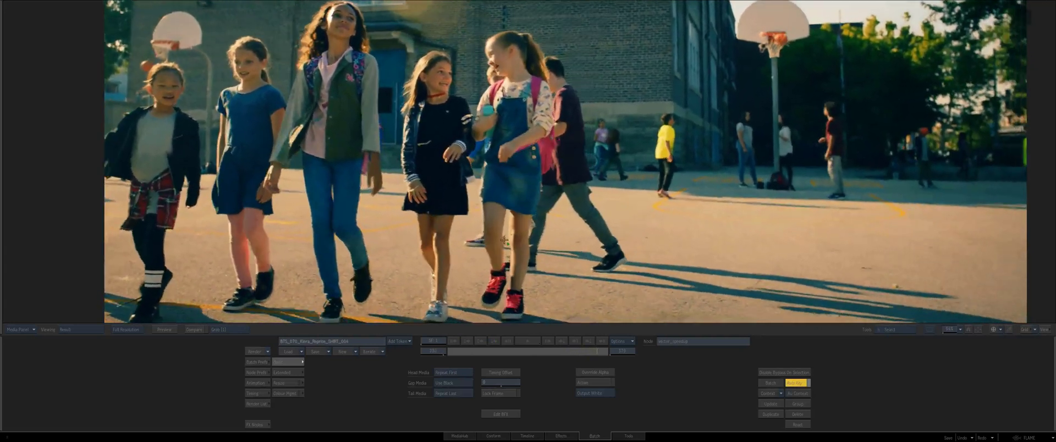
pyautogui.click(505, 222)
pyautogui.press('Escape')
# Step: Open the Colour Correct node after the first Comp and view its front input
pyautogui.moveTo(523, 264); pyautogui.dragTo(550, 261)
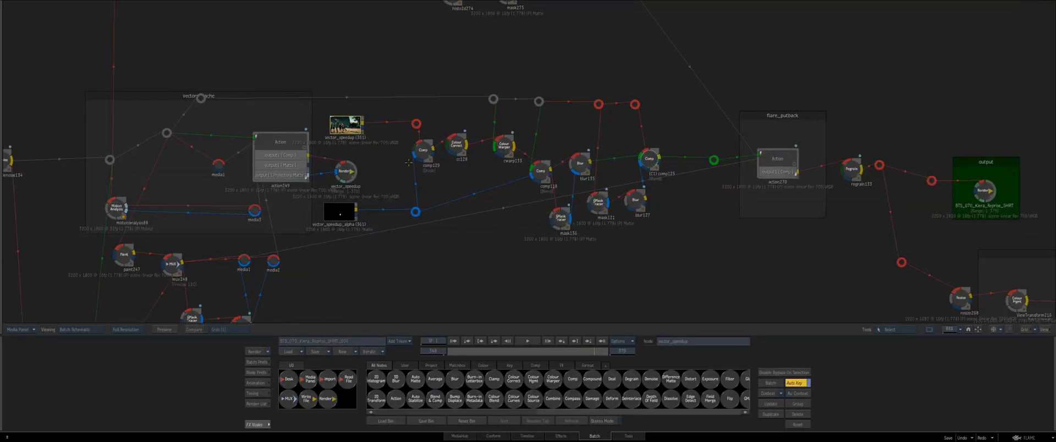
pyautogui.click(457, 145)
pyautogui.click(646, 158)
pyautogui.moveTo(456, 145); pyautogui.dragTo(462, 146)
pyautogui.press('F1')
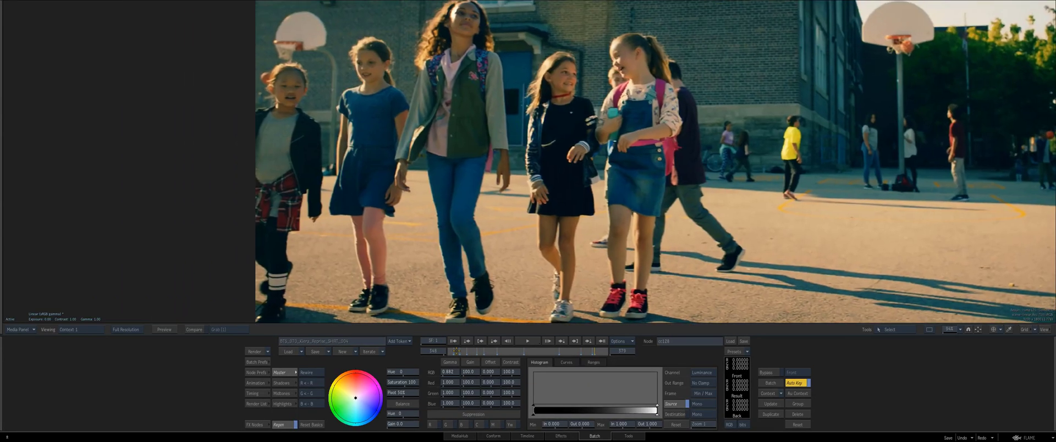
# Step: Move through the Colour Correct's keyframes, compare its effect with bypass on and off, and return to the schematic
pyautogui.moveTo(456, 351); pyautogui.dragTo(457, 350)
pyautogui.moveTo(1034, 321); pyautogui.dragTo(640, 326)
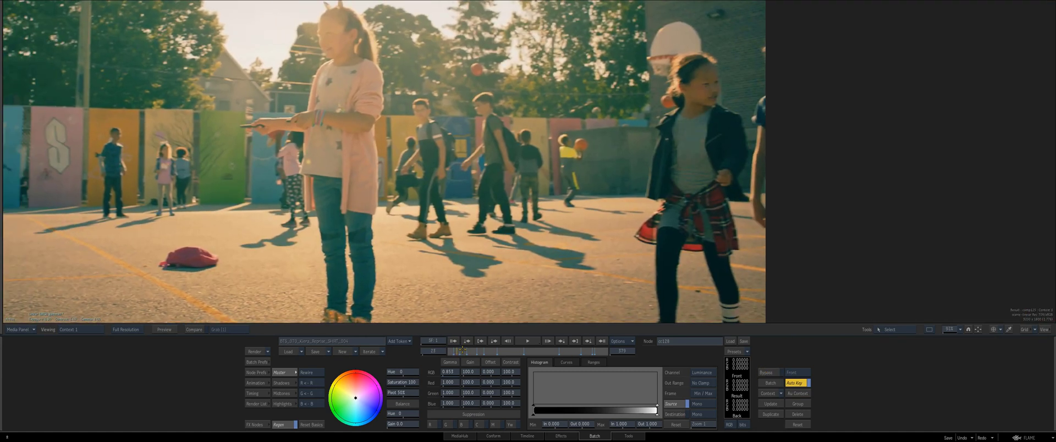
pyautogui.click(466, 349)
pyautogui.click(766, 371)
pyautogui.click(765, 371)
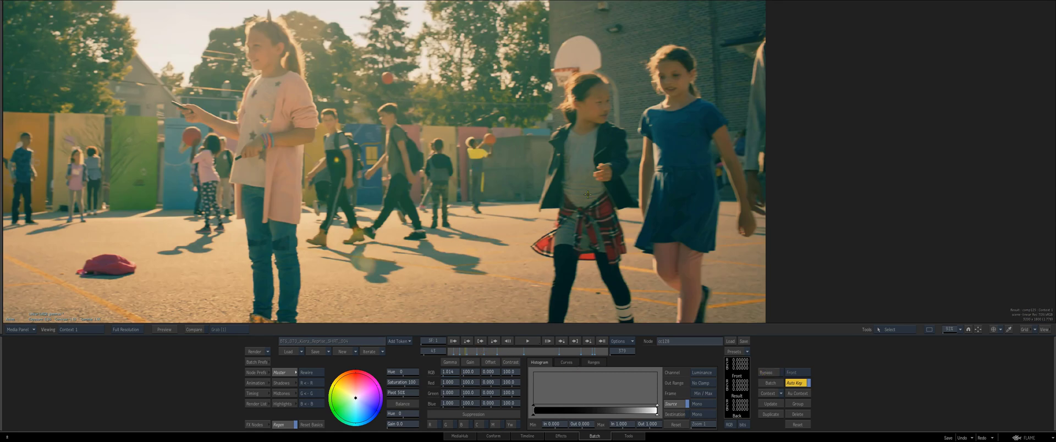
pyautogui.hotkey('alt', 'Right')
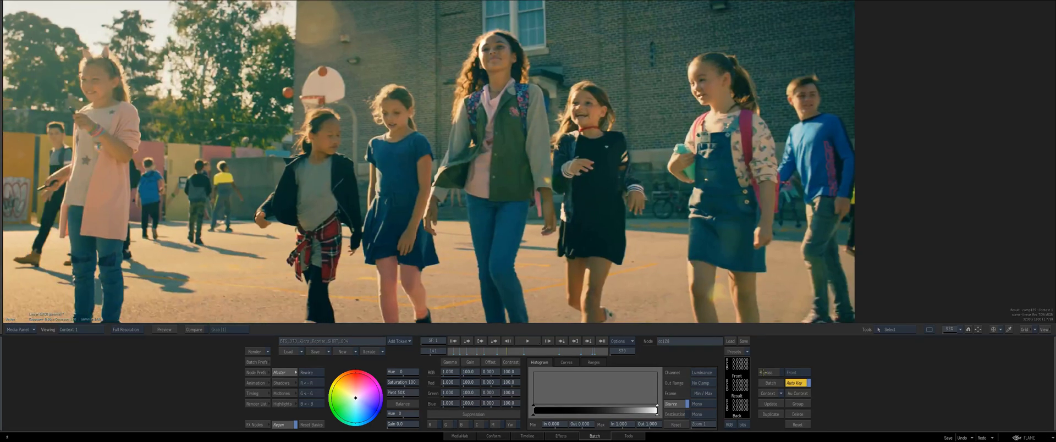
pyautogui.hotkey('ctrl', 'b')
pyautogui.hotkey('ctrl', 'b')
pyautogui.press('Escape')
# Step: Open the GMask Tracer node mask136 and go to a frame in its tracked range near the shot's end
pyautogui.moveTo(512, 255); pyautogui.dragTo(498, 234)
pyautogui.click(458, 181)
pyautogui.click(440, 227)
pyautogui.press('Tab')
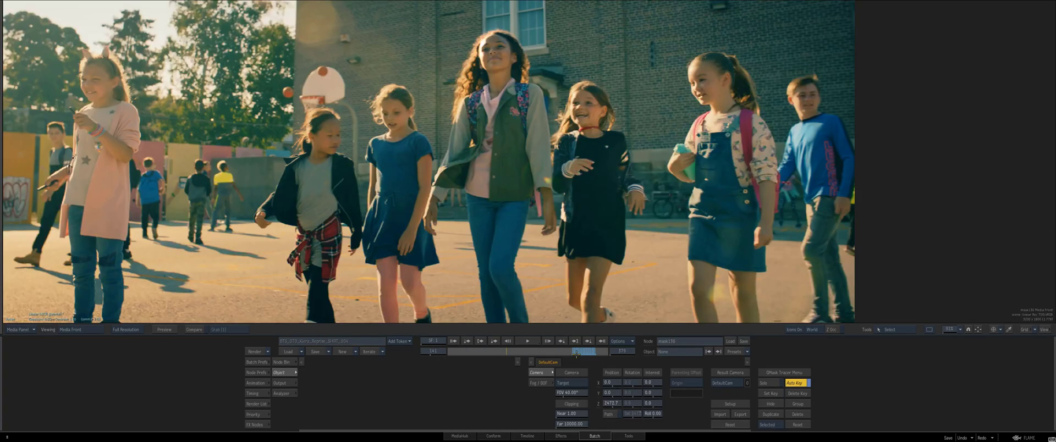
pyautogui.press('F4')
pyautogui.click(576, 352)
# Step: Zoom in on the cleaned shirt and select the gmask drawn along the jacket edge to examine it
pyautogui.moveTo(302, 233); pyautogui.dragTo(369, 188)
pyautogui.moveTo(369, 188); pyautogui.dragTo(469, 193)
pyautogui.press('`')
pyautogui.click(528, 187)
pyautogui.press('F1')
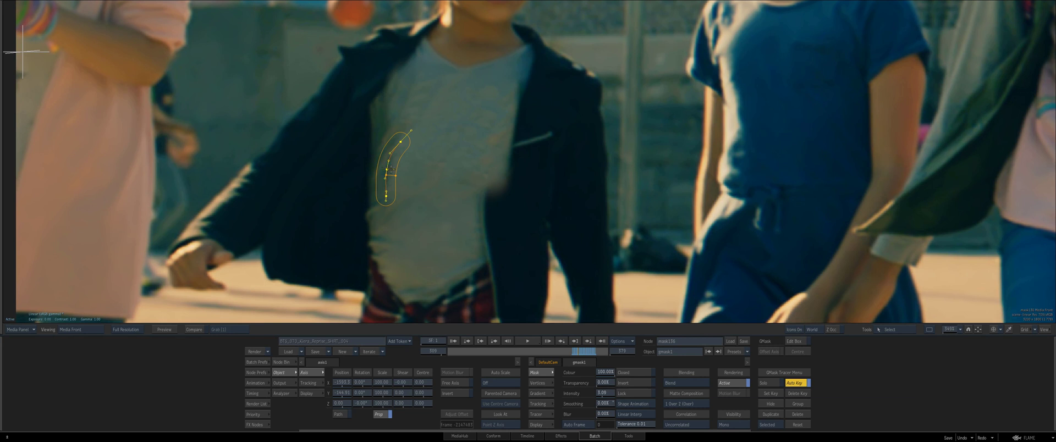
# Step: Open the Blur node fed by mask136 and view its front input
pyautogui.press('Tab')
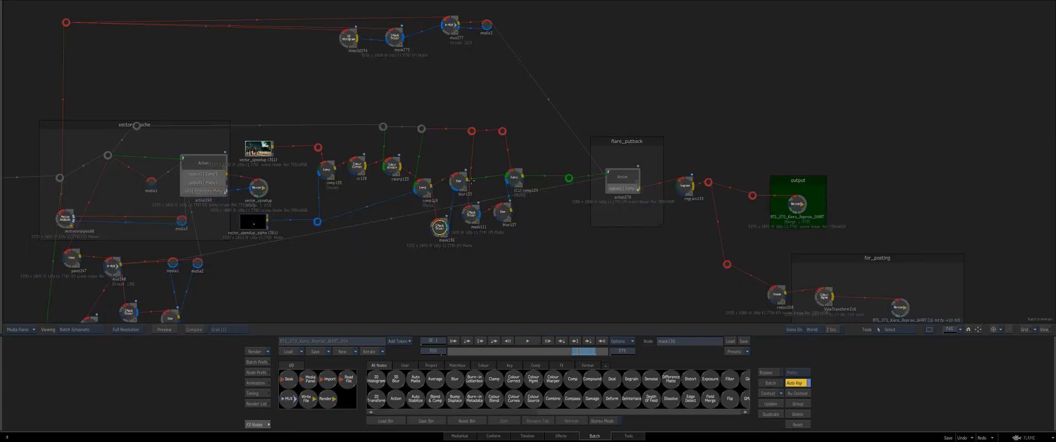
pyautogui.click(456, 181)
pyautogui.press('Tab')
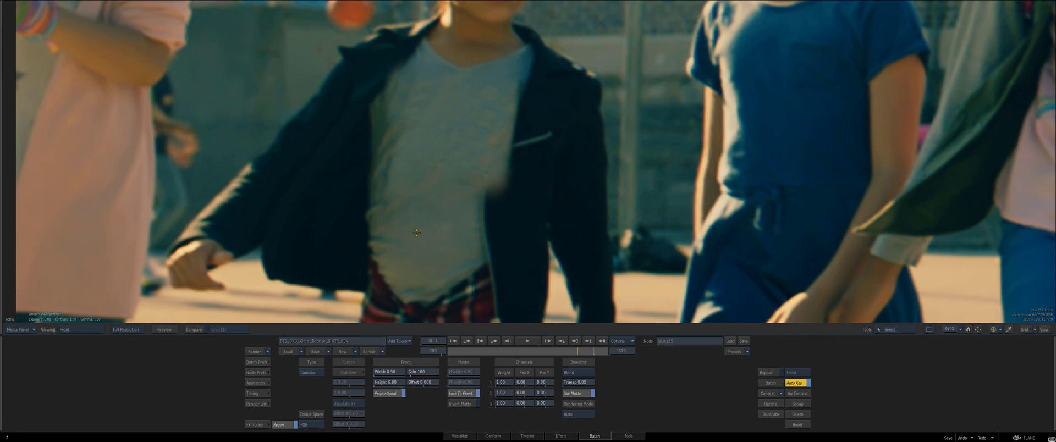
# Step: Open the GMask Tracer node mask121 to examine the jacket and shirt mask over the original footage
pyautogui.press('Tab')
pyautogui.click(457, 180)
pyautogui.press('Tab')
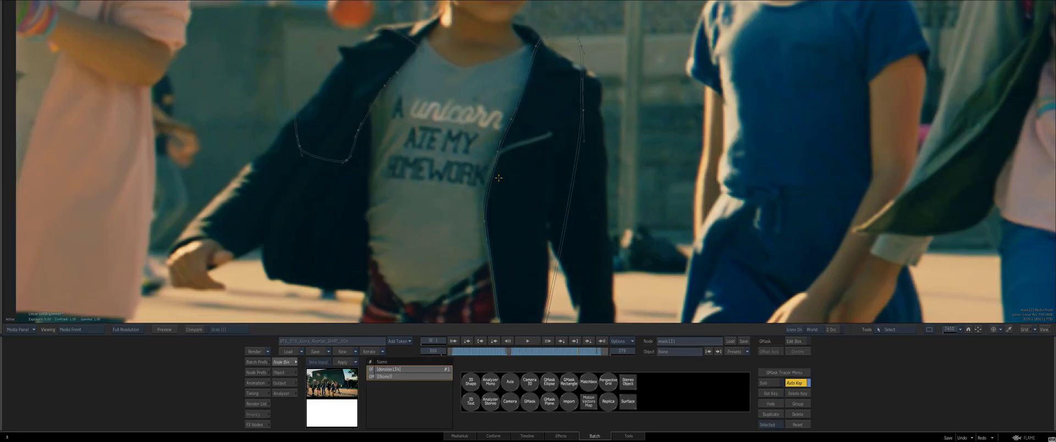
# Step: Inspect the two GMasks and their parent axes in the schematic of mask121
pyautogui.press('Tab')
pyautogui.click(529, 188)
pyautogui.click(574, 143)
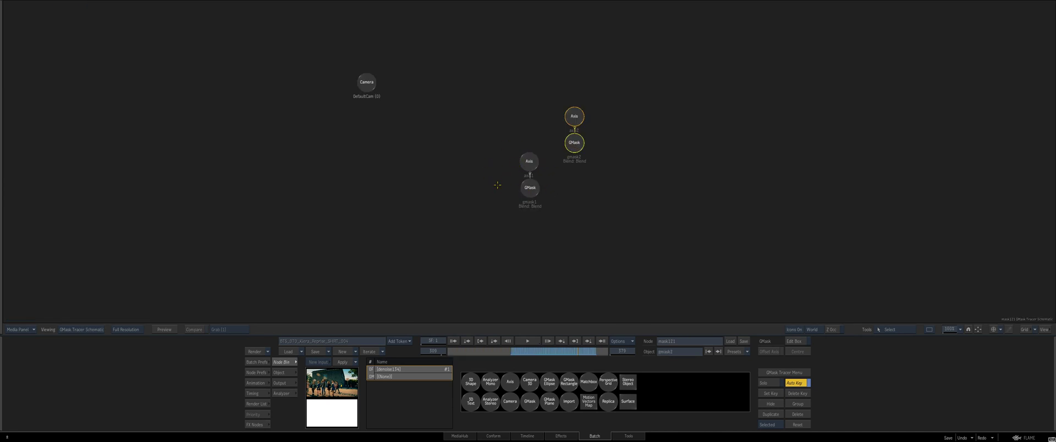
pyautogui.press('Tab')
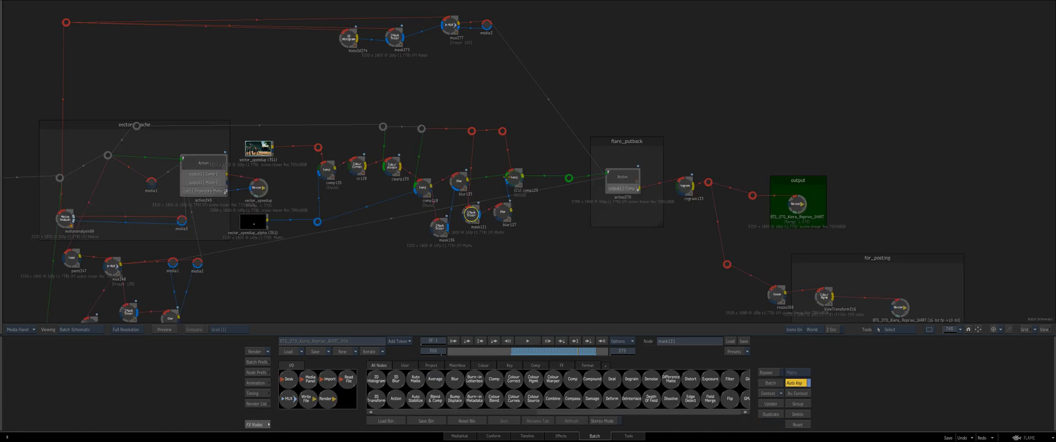
# Step: View the back input of the last Comp node before the flare_putback group to check the cleaned shirt
pyautogui.click(512, 178)
pyautogui.press('F2')
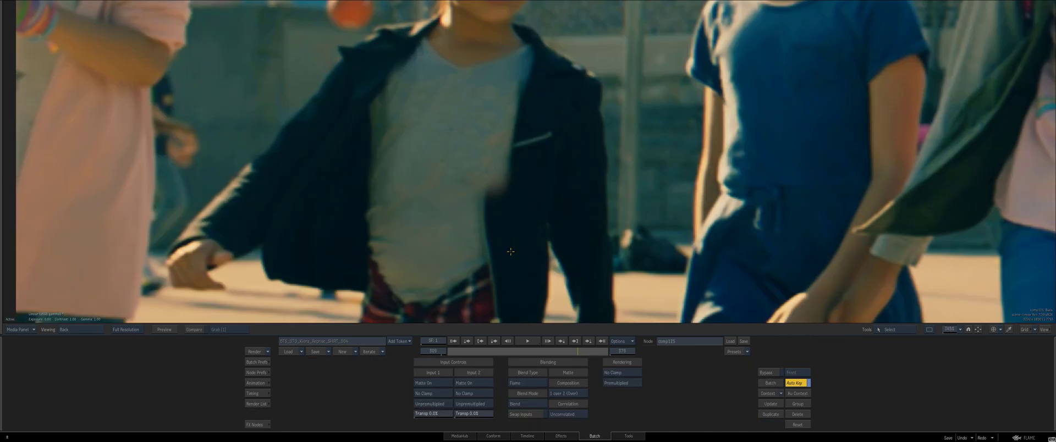
pyautogui.press('F4')
pyautogui.moveTo(584, 243); pyautogui.dragTo(539, 254)
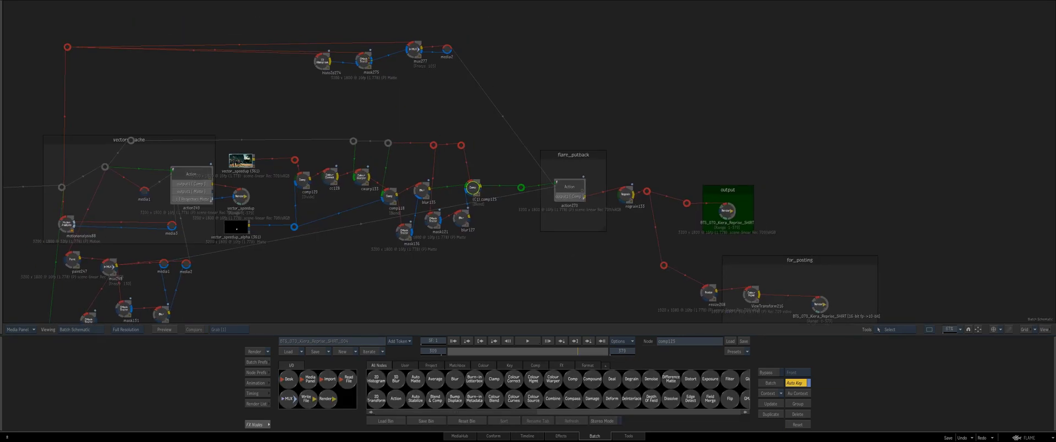
# Step: Examine the flare matte branch by viewing its 2D Histogram and the GMask Tracer that isolates the flare
pyautogui.click(316, 57)
pyautogui.click(414, 49)
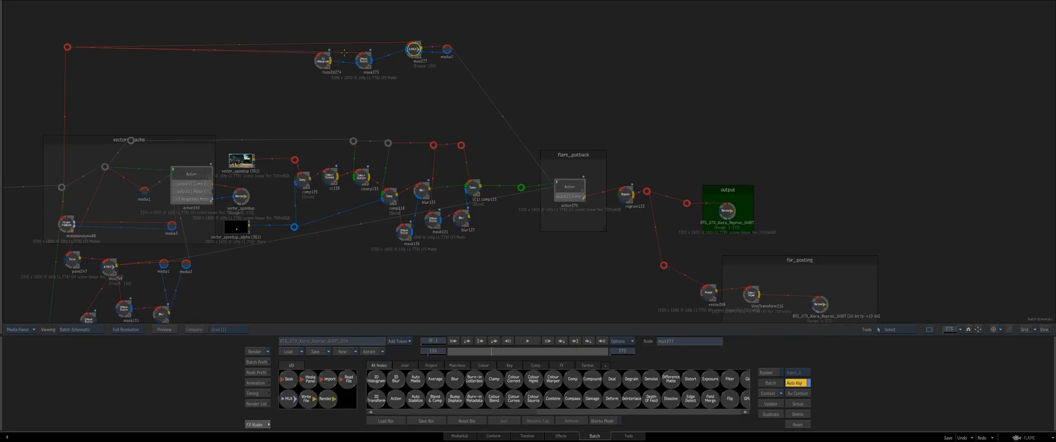
pyautogui.click(324, 59)
pyautogui.press('F1')
pyautogui.press('F1')
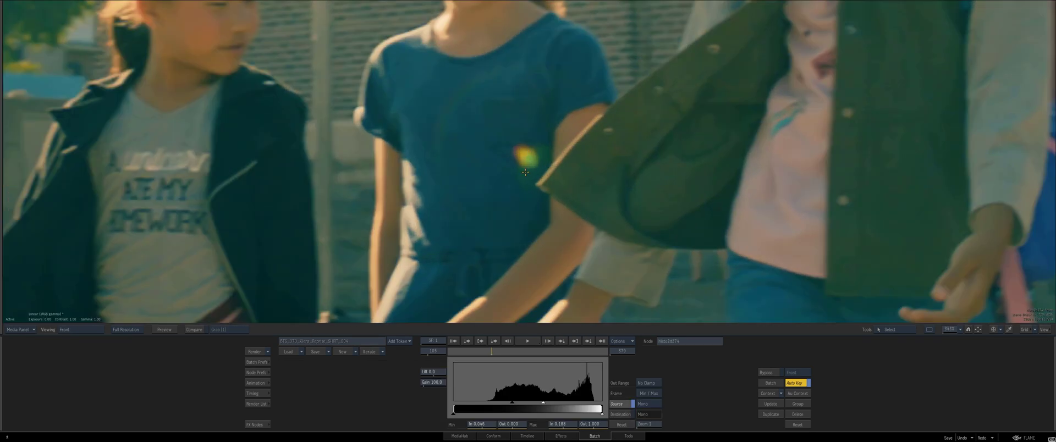
pyautogui.press('Escape')
pyautogui.click(362, 61)
pyautogui.press('F4')
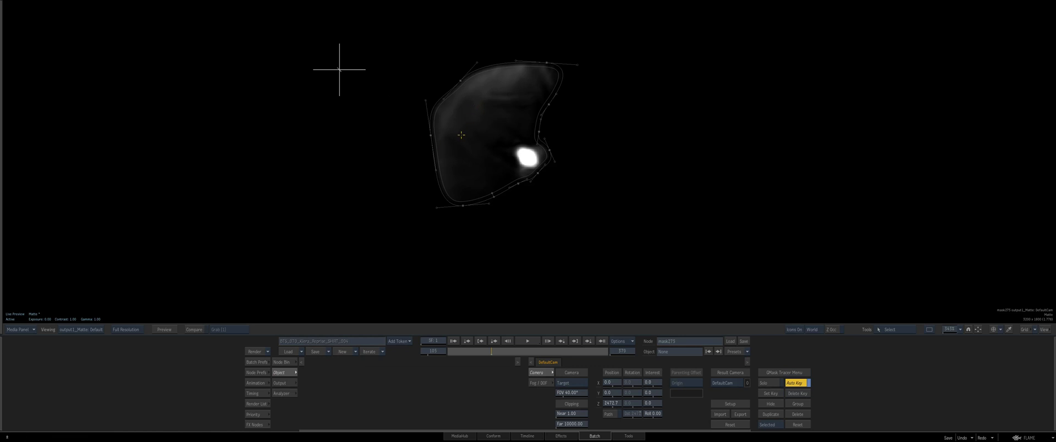
# Step: Open the Action node in the flare_putback group and view its comp output
pyautogui.press('`')
pyautogui.doubleClick(422, 196)
pyautogui.click(162, 207)
pyautogui.click(432, 191)
pyautogui.click(432, 155)
pyautogui.press('F4')
# Step: Scrub through the frames where the lens flare crosses the jacket to check the restored flare over the cleaned shirt
pyautogui.click(478, 351)
pyautogui.press('F2')
pyautogui.moveTo(242, 197); pyautogui.dragTo(304, 197)
pyautogui.press('F4')
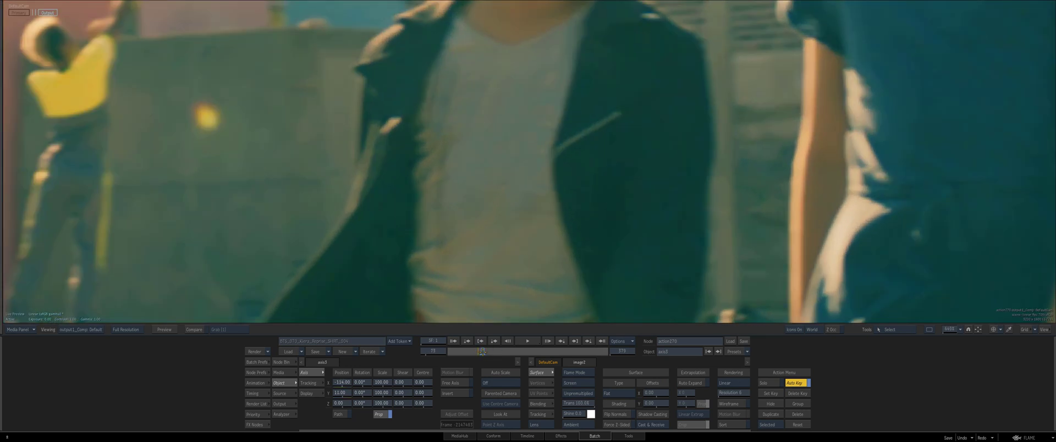
pyautogui.click(483, 352)
pyautogui.moveTo(483, 352); pyautogui.dragTo(480, 352)
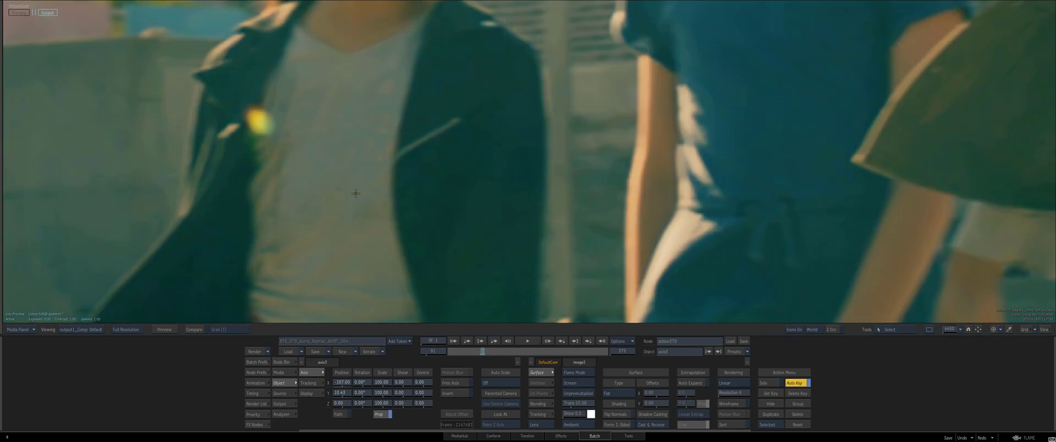
pyautogui.press('Escape')
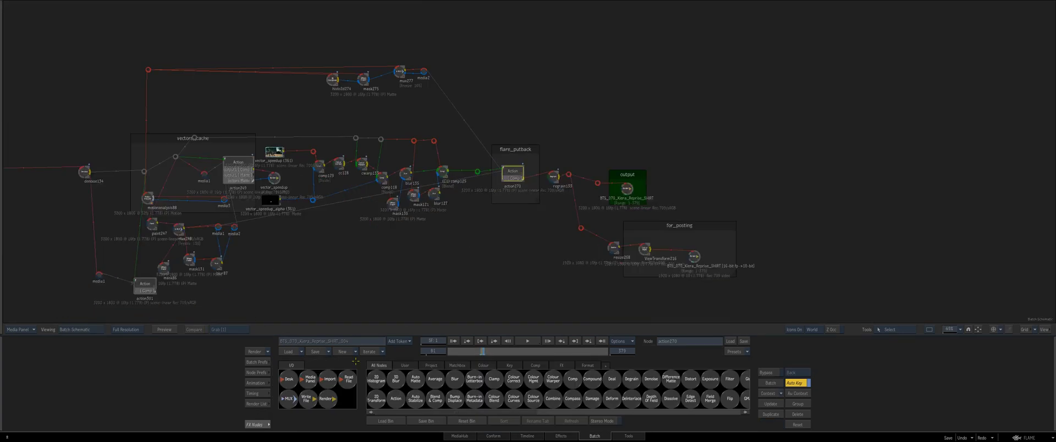
# Step: Switch to the timeline and display the motion_vectors reel group with its skating-rink clip
pyautogui.click(528, 435)
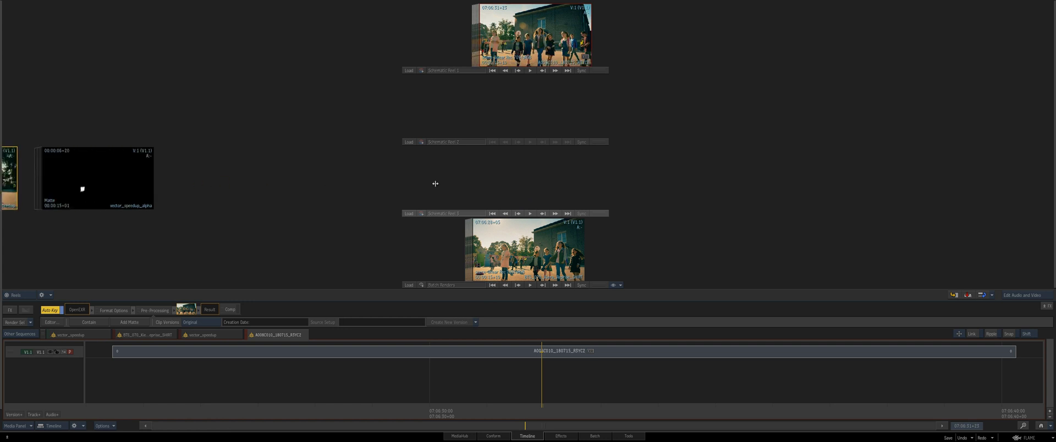
pyautogui.rightClick(518, 213)
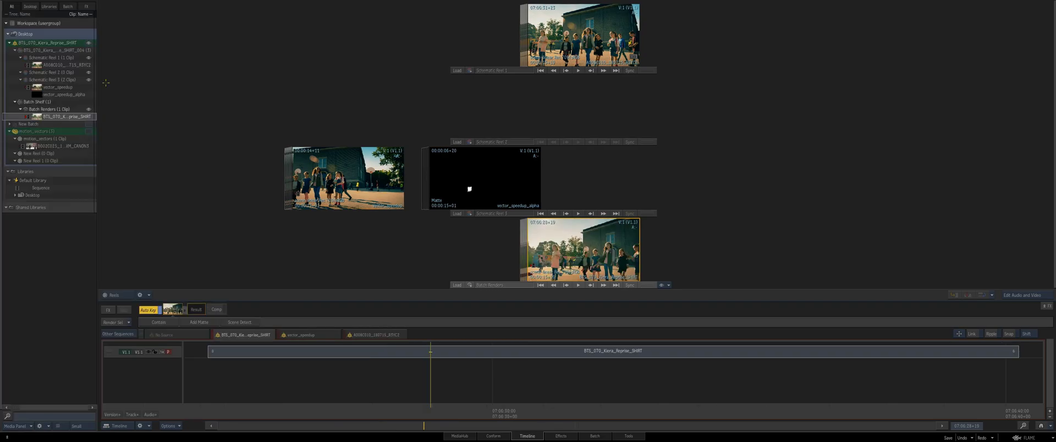
pyautogui.click(88, 132)
pyautogui.rightClick(576, 29)
pyautogui.click(591, 43)
# Step: Open the Batch FX setup of the skating-rink clip in a two-view layout beside the image
pyautogui.moveTo(0, 98)
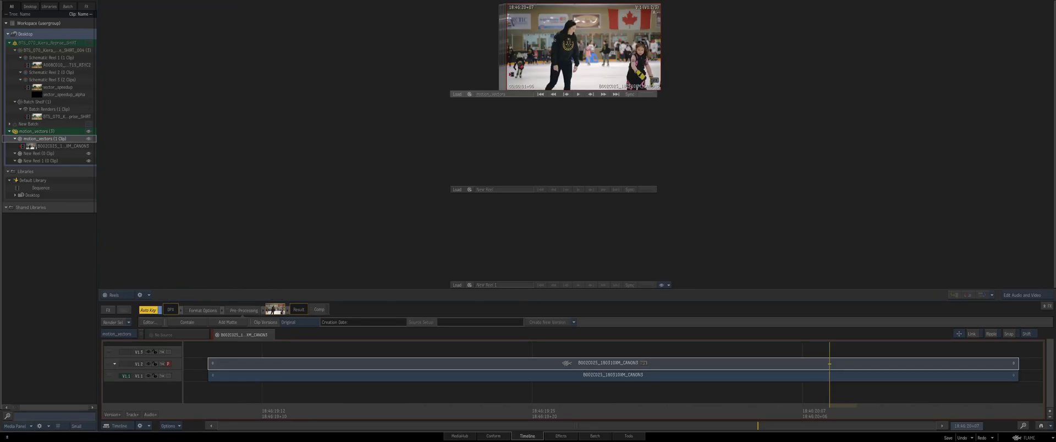
pyautogui.moveTo(239, 242); pyautogui.dragTo(418, 267)
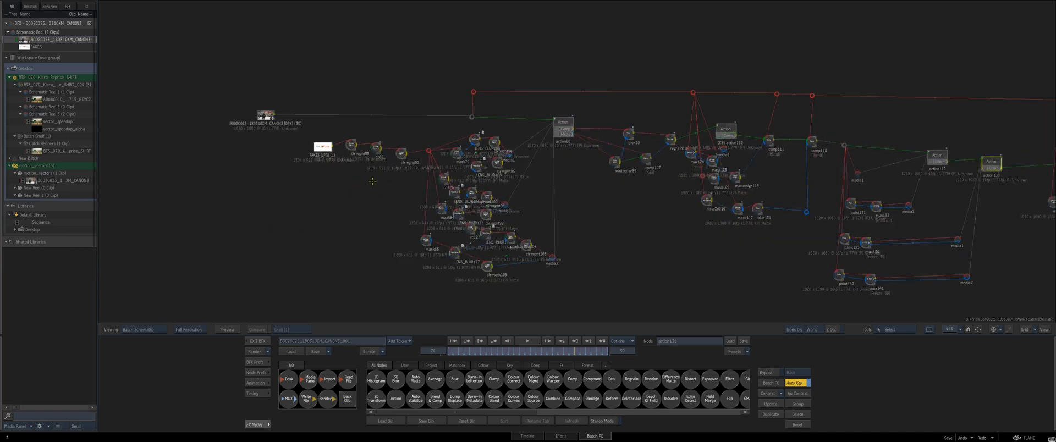
pyautogui.hotkey('alt', '2')
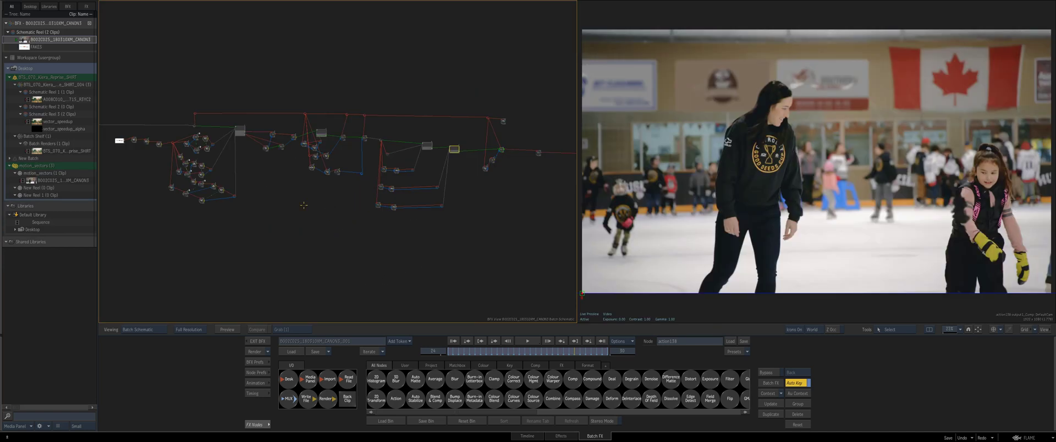
# Step: View the original skating-rink source clip beside the schematic
pyautogui.moveTo(0, 213)
pyautogui.moveTo(170, 221); pyautogui.dragTo(300, 234)
pyautogui.click(222, 153)
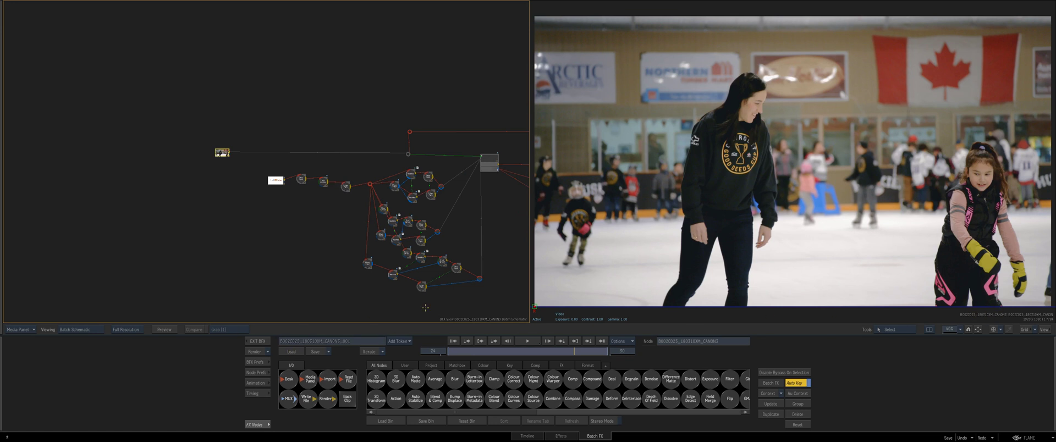
pyautogui.moveTo(471, 301); pyautogui.dragTo(247, 286)
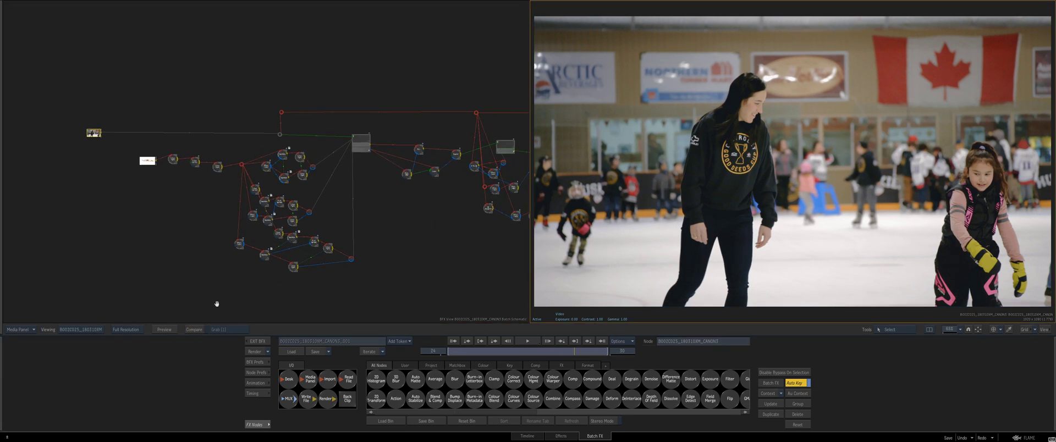
# Step: View the output of the first Action node, which replaces the sponsor signs on the rink wall
pyautogui.scroll(4, 283, 149)
pyautogui.click(397, 139)
pyautogui.press('F2')
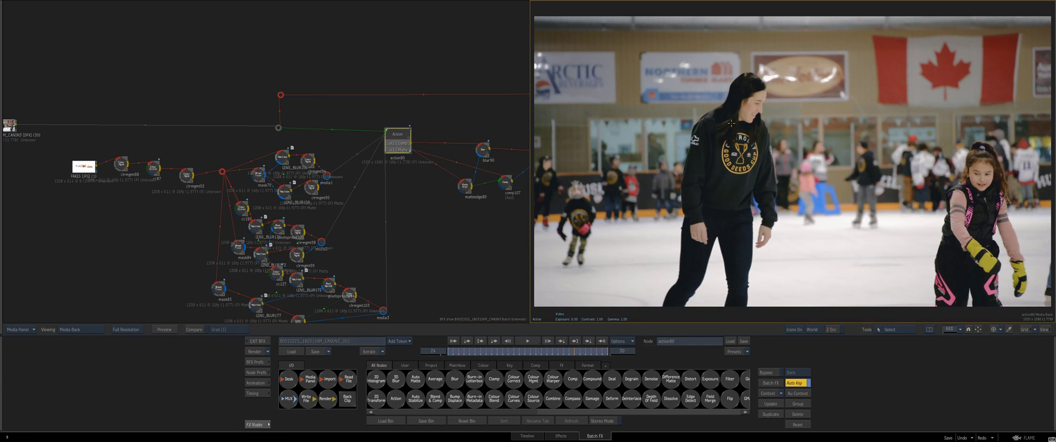
pyautogui.press('F4')
pyautogui.moveTo(444, 217); pyautogui.dragTo(222, 229)
pyautogui.scroll(-1, 223, 228)
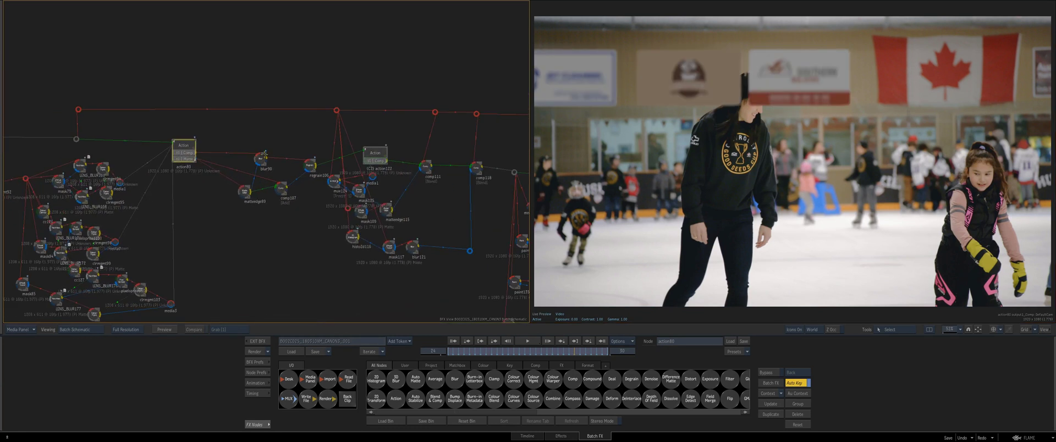
# Step: Step through the regrain, blur and Comp nodes after the first Action to review the woman composited over the signs
pyautogui.click(306, 165)
pyautogui.moveTo(407, 179); pyautogui.dragTo(304, 181)
pyautogui.click(272, 156)
pyautogui.press('F2')
pyautogui.press('F4')
pyautogui.click(324, 171)
pyautogui.click(761, 112)
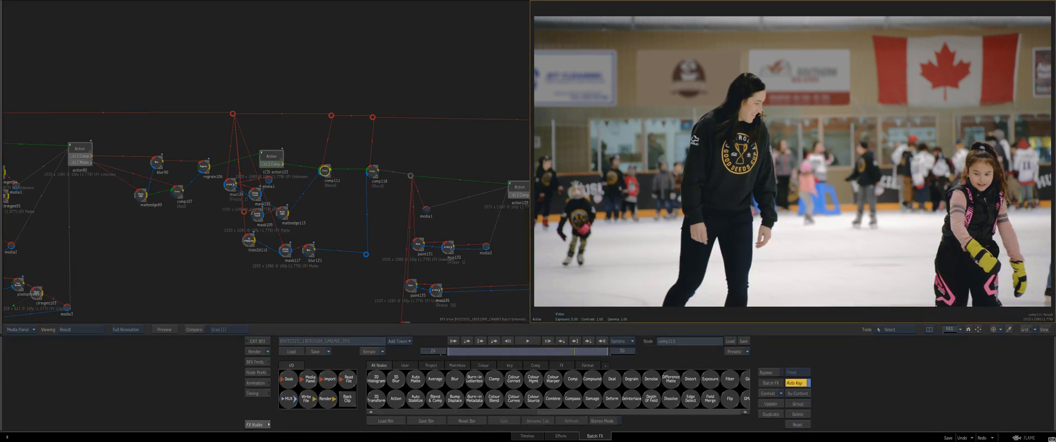
pyautogui.click(373, 172)
pyautogui.click(779, 125)
# Step: Compare the first Action's output and the original source clip with the second Comp of the sign cleanup
pyautogui.click(87, 150)
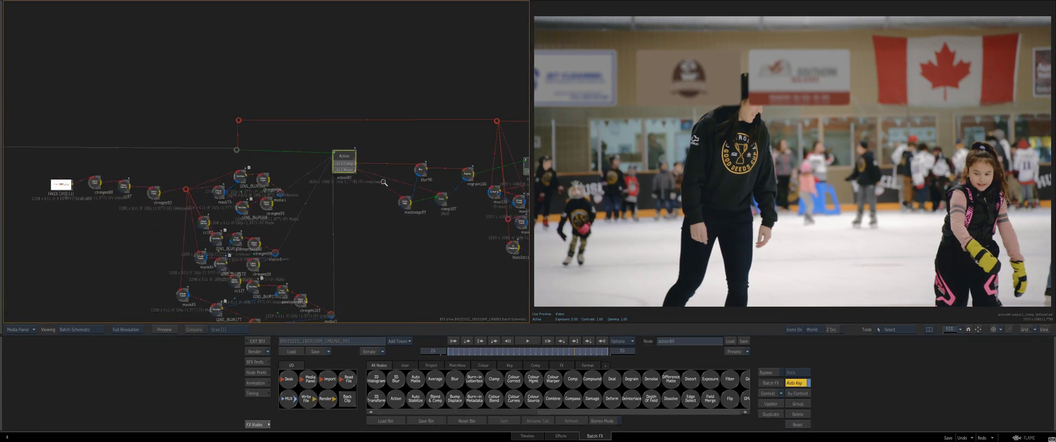
pyautogui.moveTo(350, 189); pyautogui.dragTo(308, 188)
pyautogui.click(66, 151)
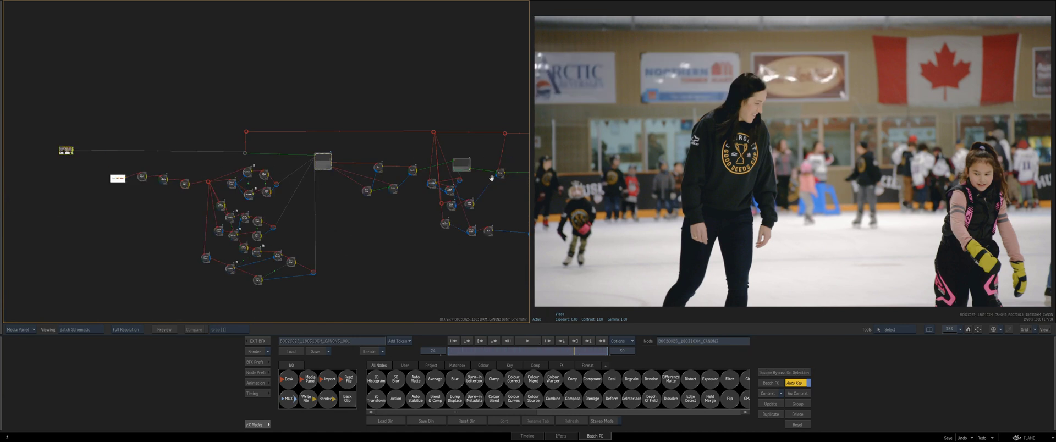
pyautogui.moveTo(496, 168); pyautogui.dragTo(268, 153)
pyautogui.click(306, 158)
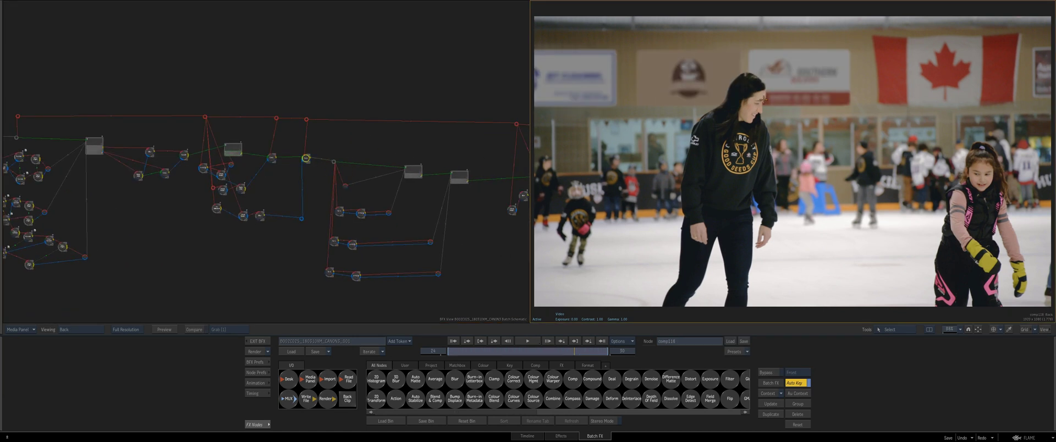
# Step: Open the first Paint node, go to the first frame and inspect the painted-out area of the girl's vest up close
pyautogui.scroll(5, 379, 158)
pyautogui.click(249, 217)
pyautogui.doubleClick(249, 218)
pyautogui.click(453, 341)
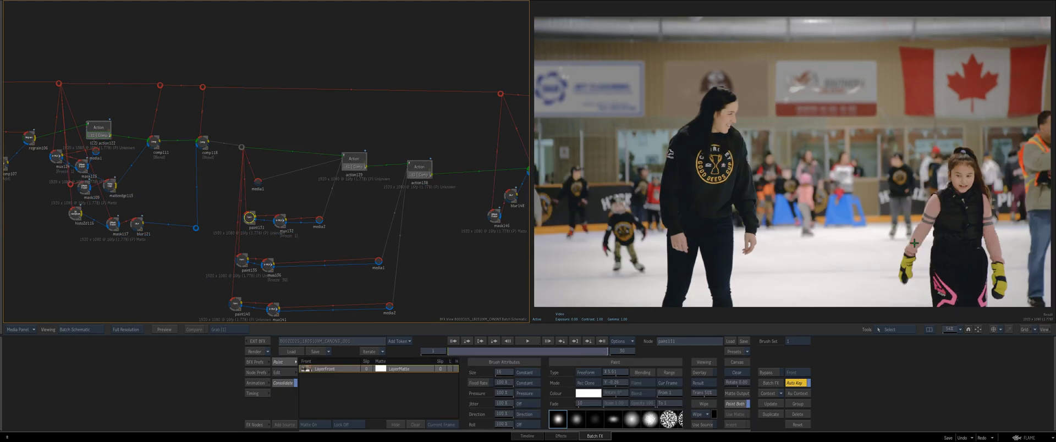
pyautogui.moveTo(894, 233); pyautogui.dragTo(790, 217)
pyautogui.scroll(4, 790, 217)
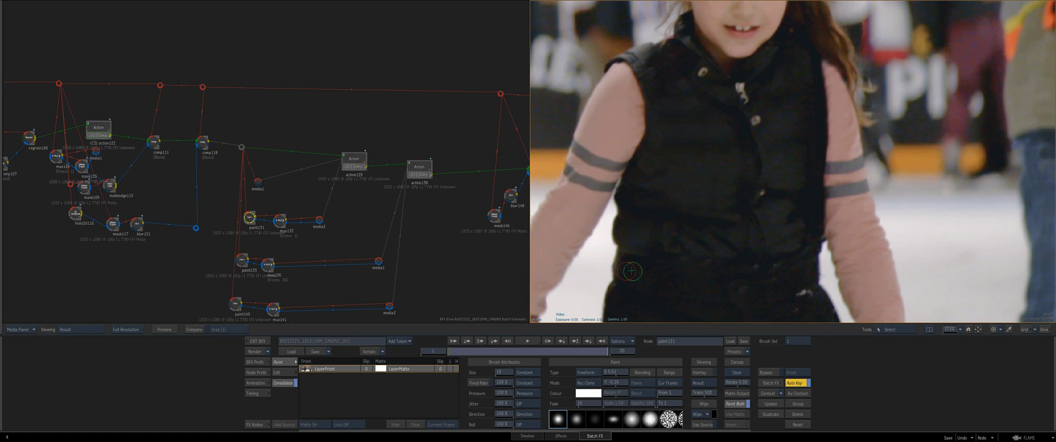
pyautogui.scroll(3, 825, 269)
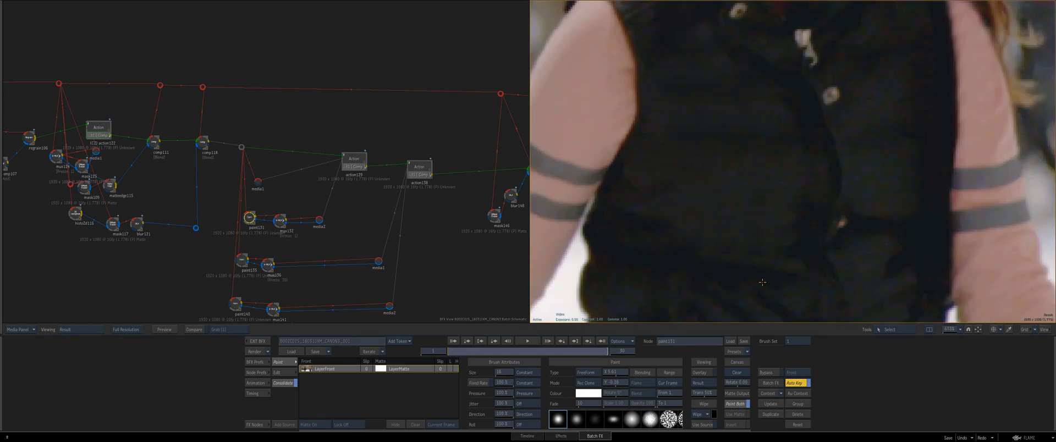
pyautogui.scroll(-4, 750, 262)
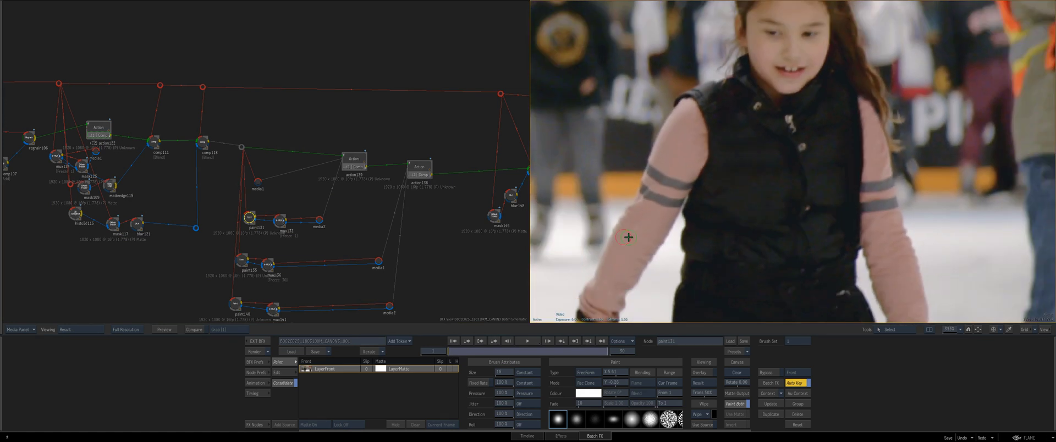
# Step: Check the settings of the Mux node after the first Paint node and open the Action node it feeds
pyautogui.click(273, 222)
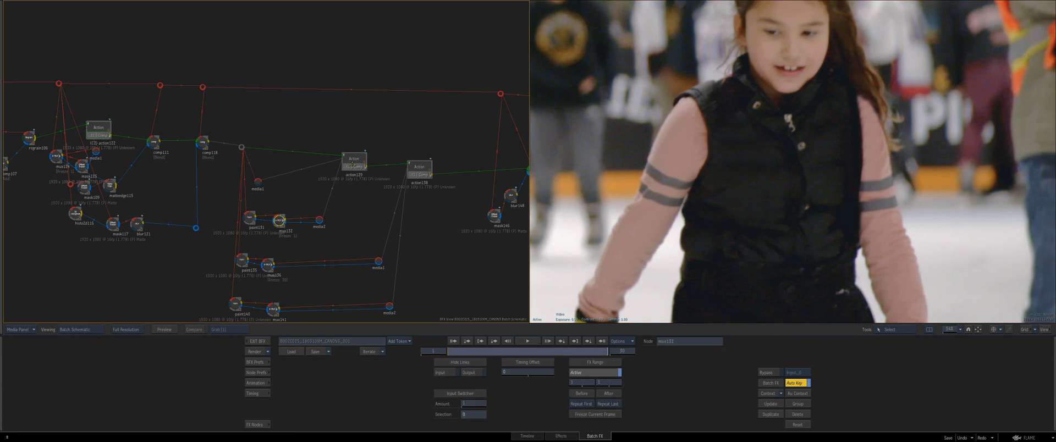
pyautogui.click(354, 161)
pyautogui.moveTo(342, 174); pyautogui.dragTo(325, 167)
pyautogui.doubleClick(343, 176)
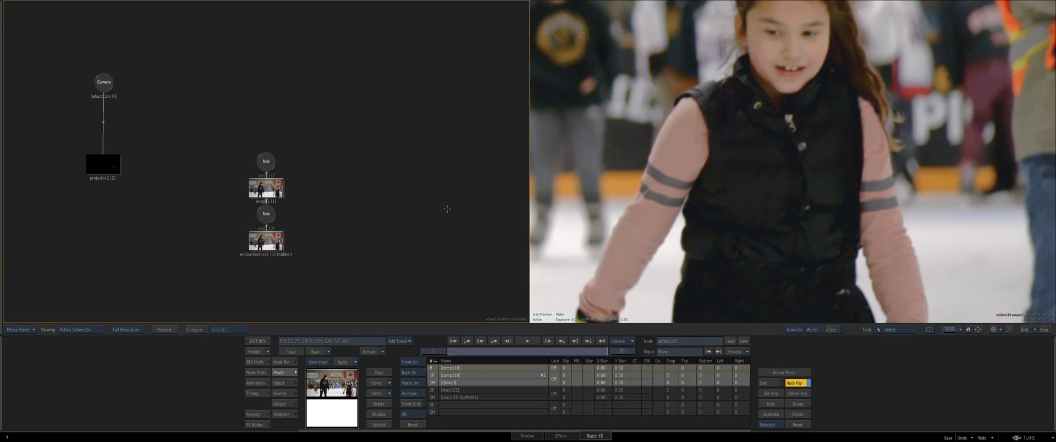
# Step: Return to a single-view layout and show the schematic inside the vest cleanup's Action node
pyautogui.press('Escape')
pyautogui.press('Escape')
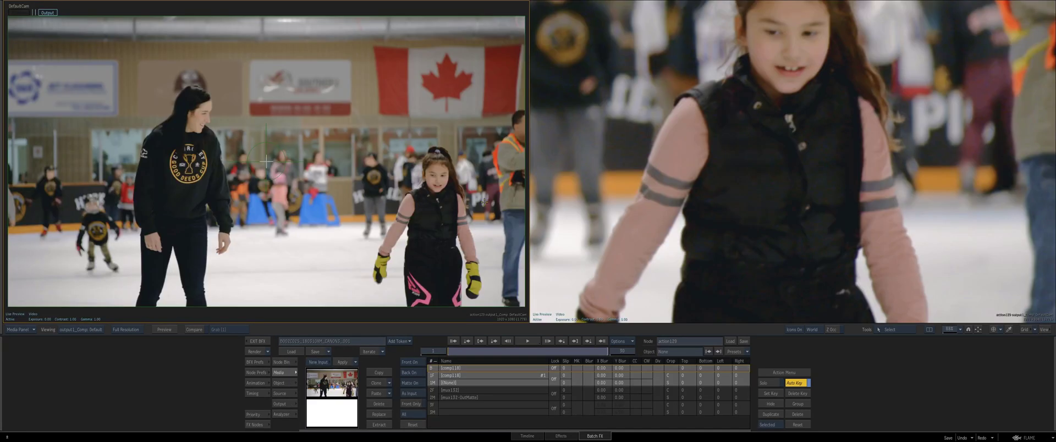
pyautogui.press('Escape')
pyautogui.hotkey('alt', '1')
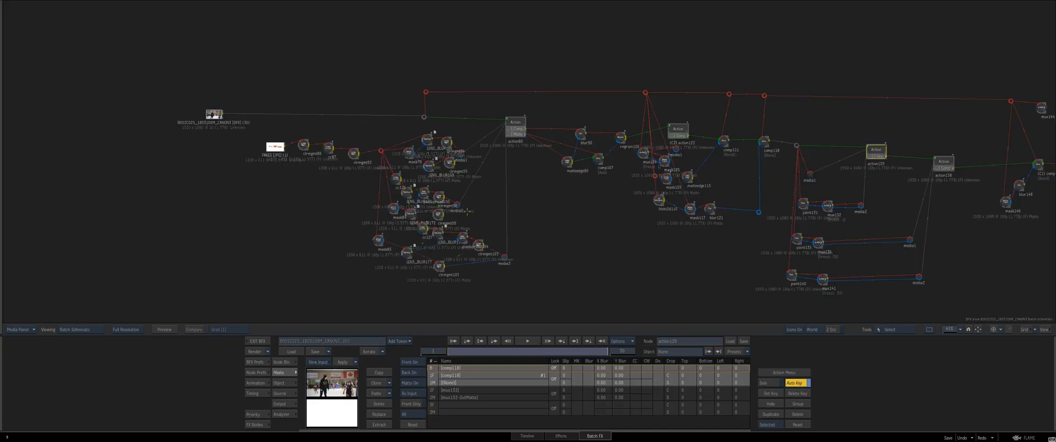
pyautogui.press('Tab')
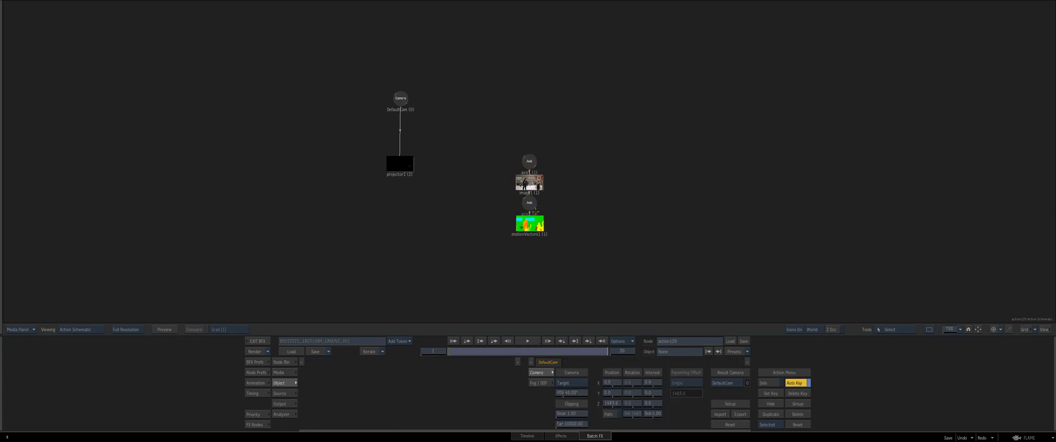
# Step: Select the Motion Vectors map attached to the image and open its analysis settings
pyautogui.click(530, 223)
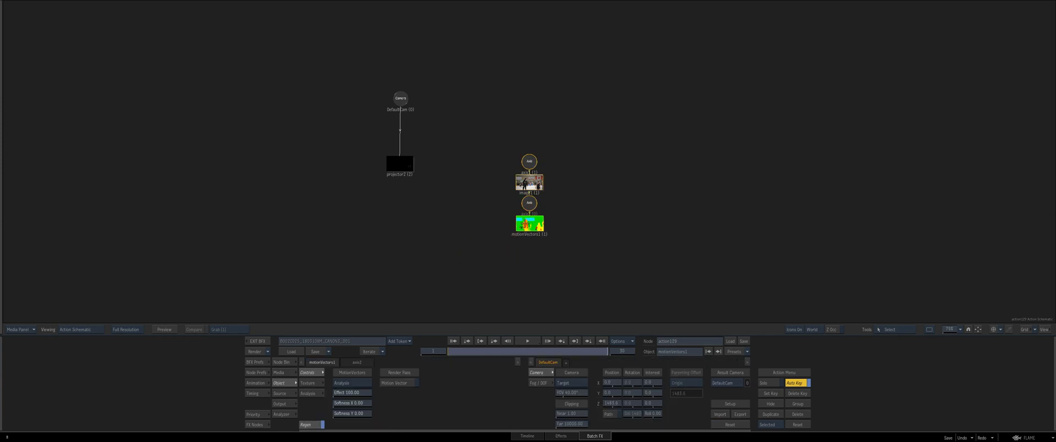
pyautogui.click(311, 393)
pyautogui.click(436, 405)
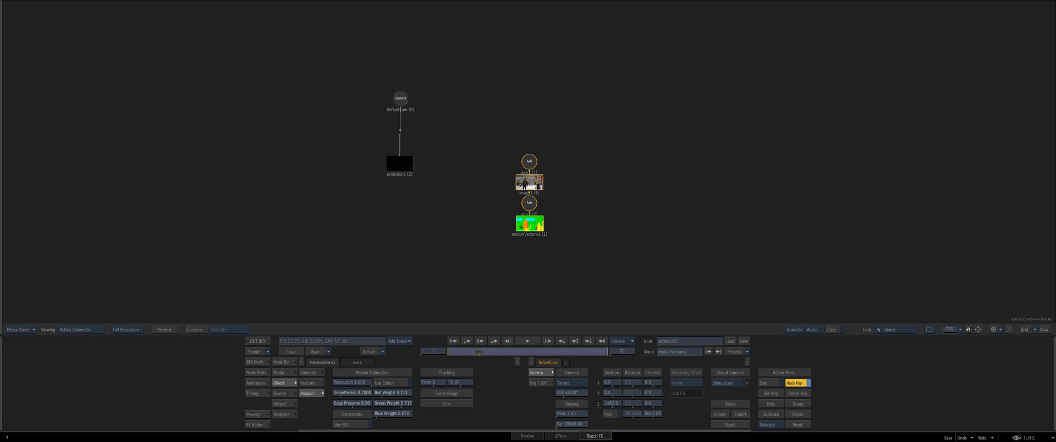
pyautogui.moveTo(526, 230); pyautogui.dragTo(526, 238)
pyautogui.click(433, 393)
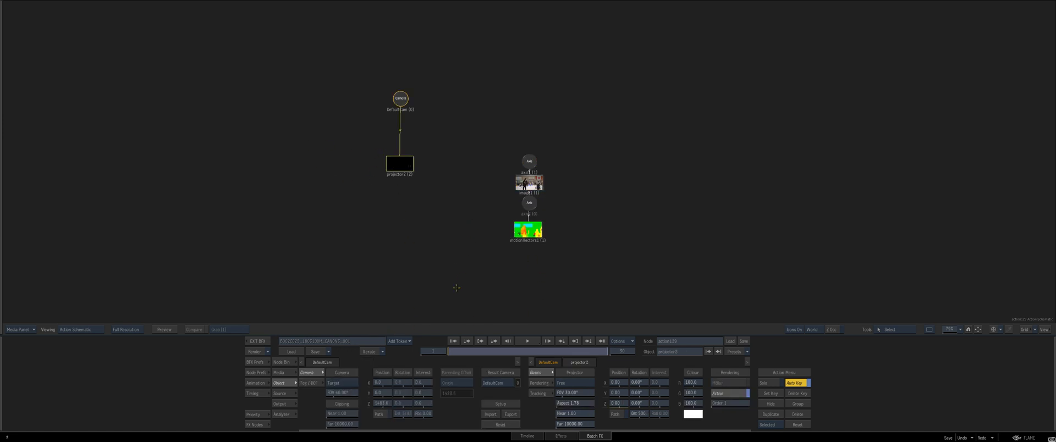
# Step: View the vest Action's output, scrub the clip, go to its first frame and show the projector's tracking settings
pyautogui.press('F4')
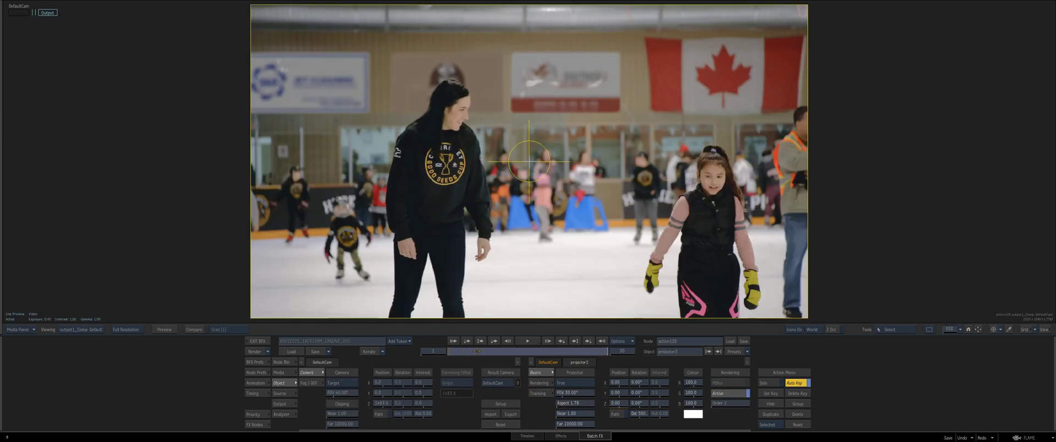
pyautogui.moveTo(460, 352); pyautogui.dragTo(542, 351)
pyautogui.click(453, 341)
pyautogui.click(539, 393)
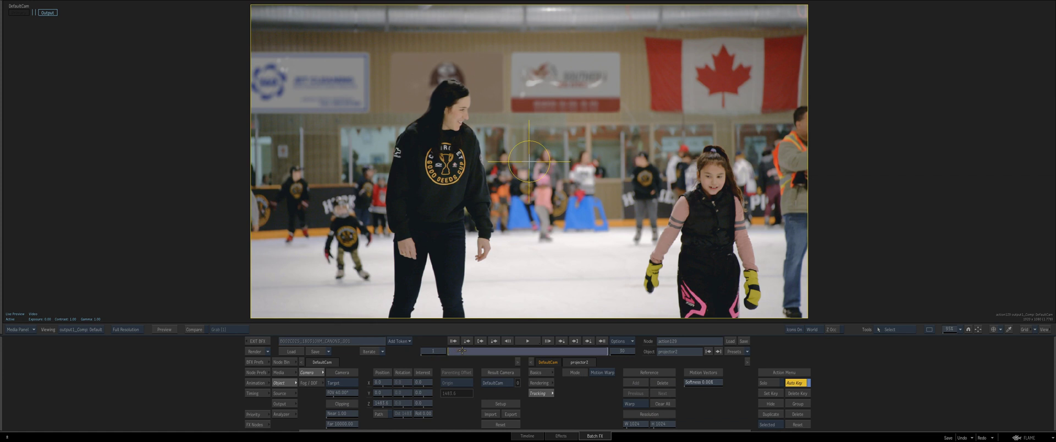
# Step: Scrub through the shot and inspect the cleaned-up vest close up at several frames
pyautogui.moveTo(464, 350); pyautogui.dragTo(487, 350)
pyautogui.moveTo(737, 255); pyautogui.dragTo(533, 224)
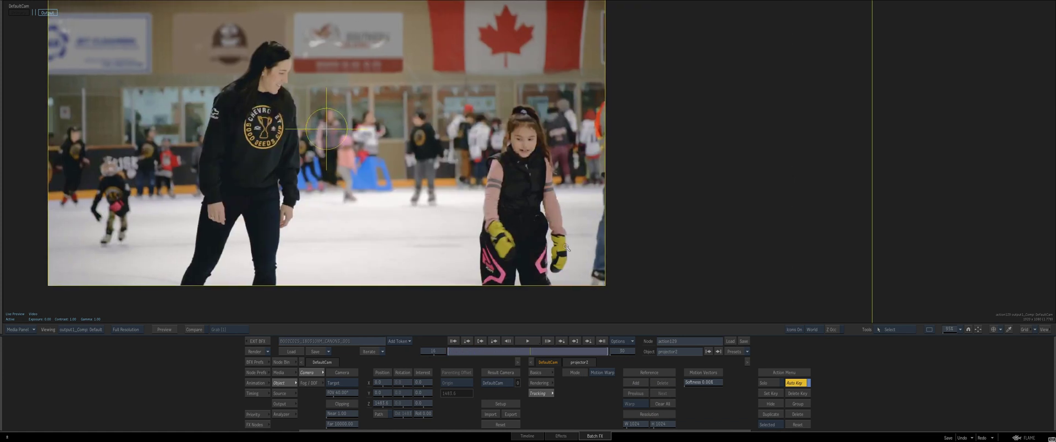
pyautogui.moveTo(639, 259); pyautogui.dragTo(597, 253)
pyautogui.moveTo(448, 349); pyautogui.dragTo(518, 344)
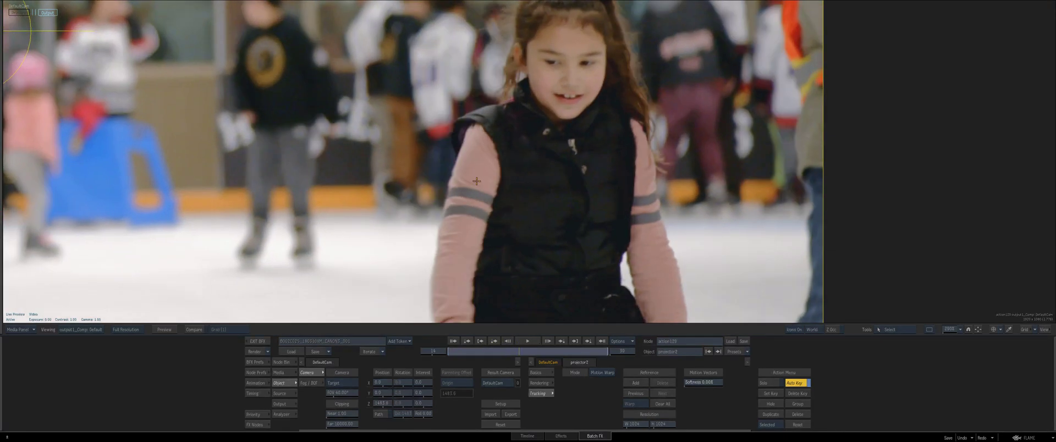
pyautogui.click(487, 349)
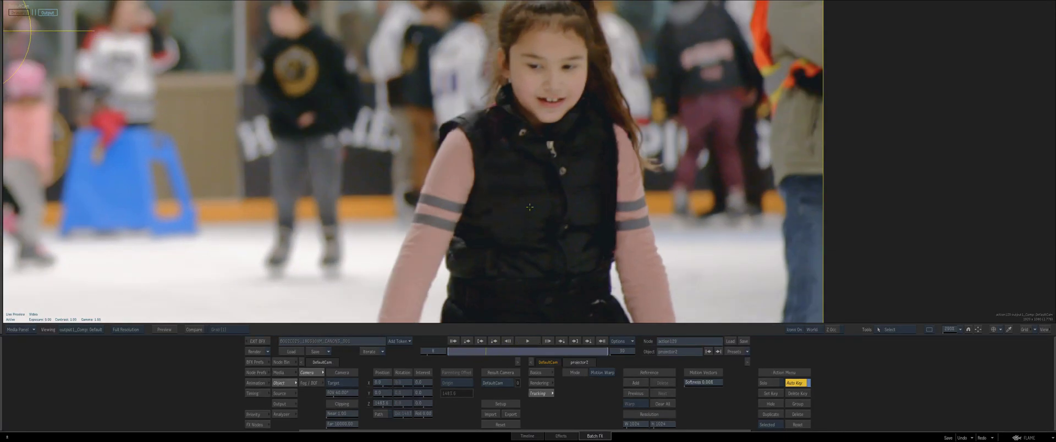
# Step: Return to the batch schematic, open the Action node used for the trousers cleanup and view its background media around the girl's legs
pyautogui.press('Escape')
pyautogui.moveTo(968, 229); pyautogui.dragTo(479, 273)
pyautogui.doubleClick(405, 171)
pyautogui.press('Escape')
pyautogui.press('F2')
pyautogui.moveTo(510, 301); pyautogui.dragTo(517, 258)
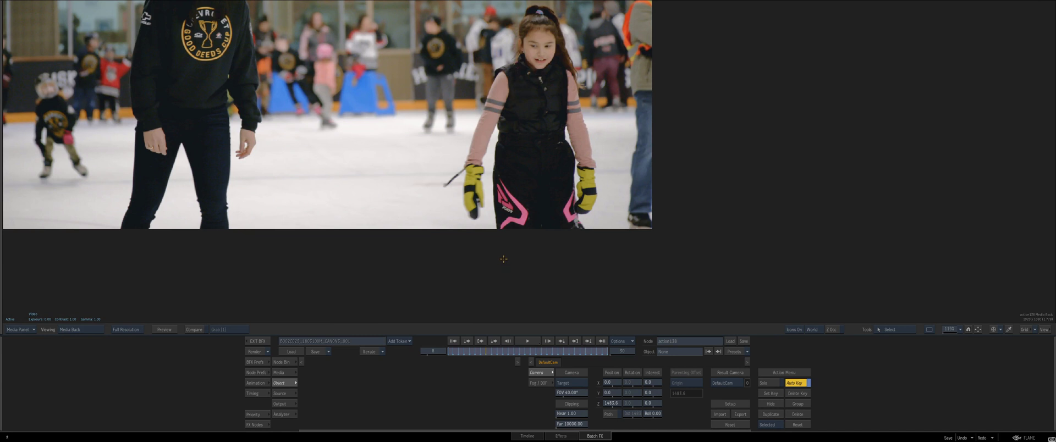
# Step: Select each GMask in the Action schematic and check the second one's shape over the girl's trousers against the background
pyautogui.press('F4')
pyautogui.click(462, 200)
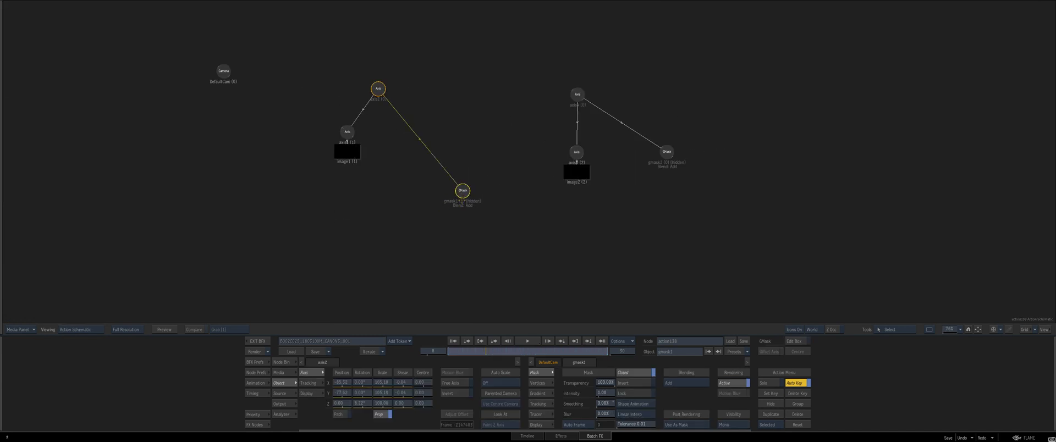
pyautogui.click(666, 152)
pyautogui.press('F1')
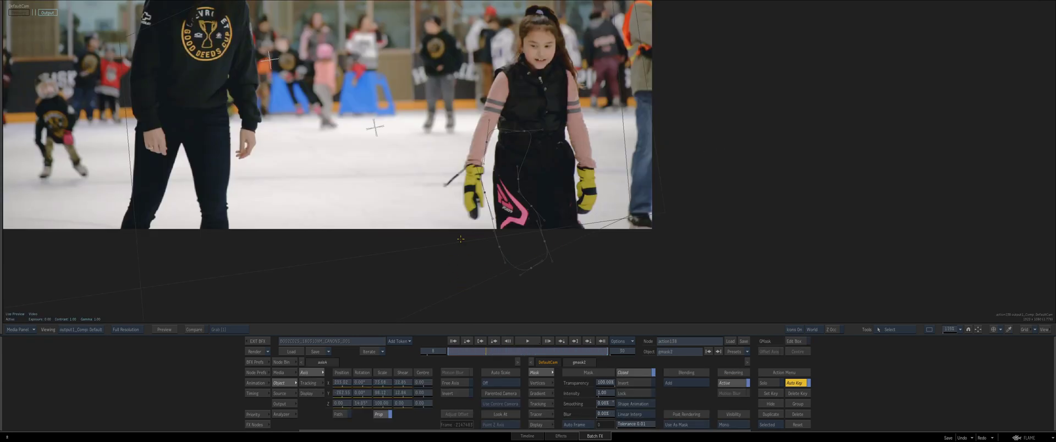
pyautogui.press('F2')
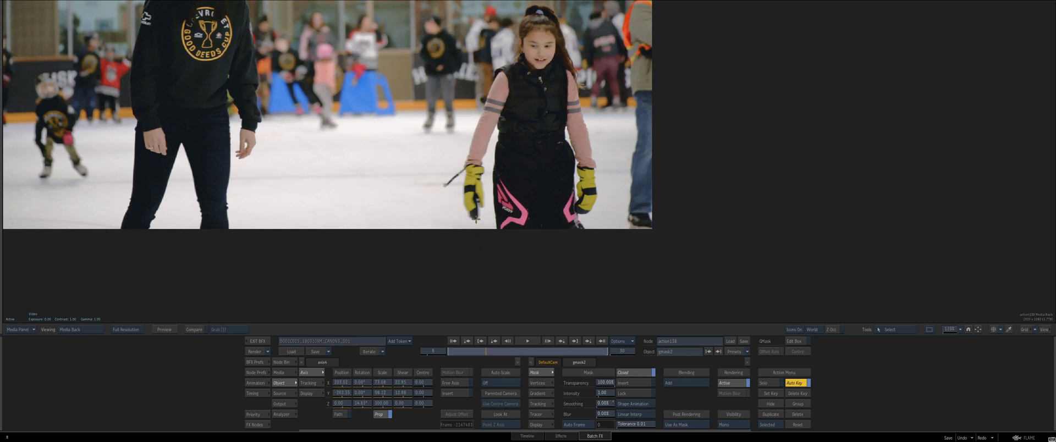
# Step: Show the tracking settings of the first GMask's axis, enable Rotation, and compare them with the second GMask's axis
pyautogui.press('F8')
pyautogui.click(463, 191)
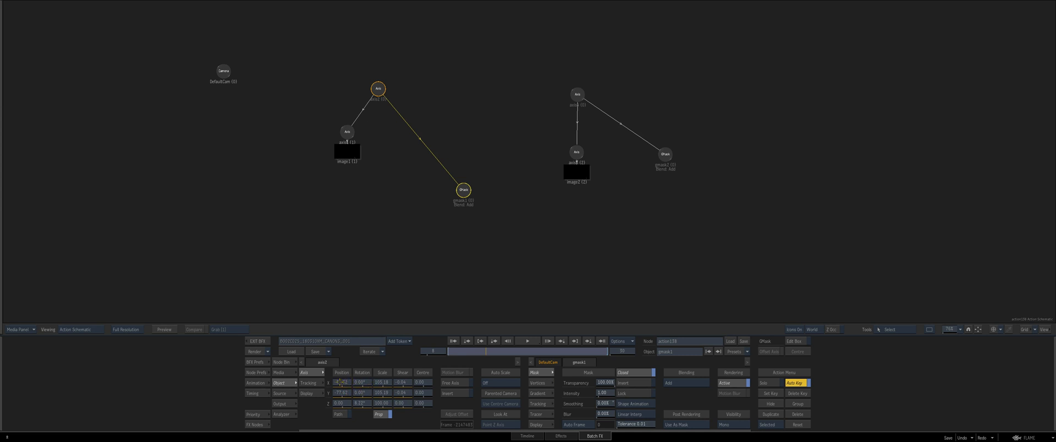
pyautogui.click(312, 383)
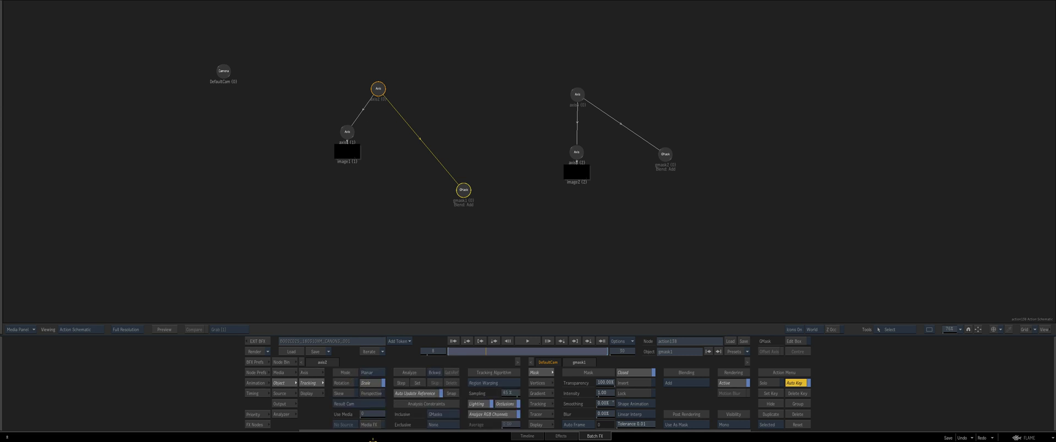
pyautogui.click(341, 383)
pyautogui.click(661, 158)
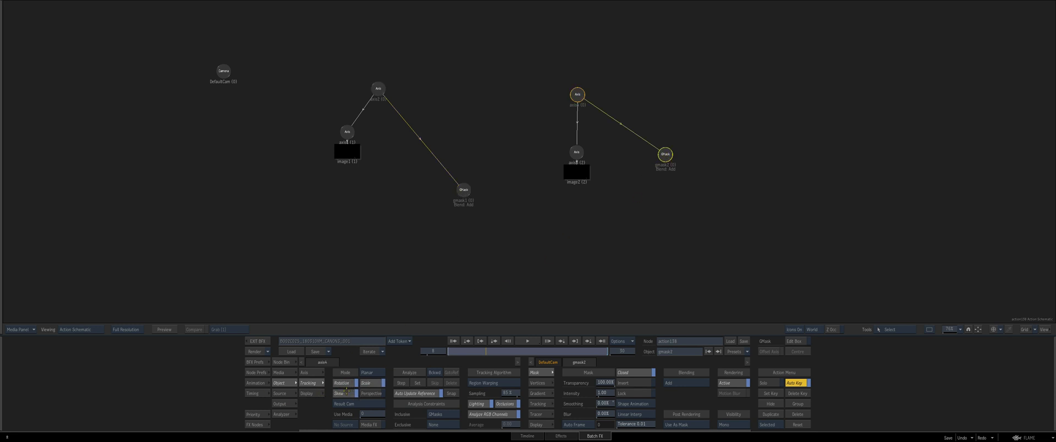
pyautogui.click(463, 189)
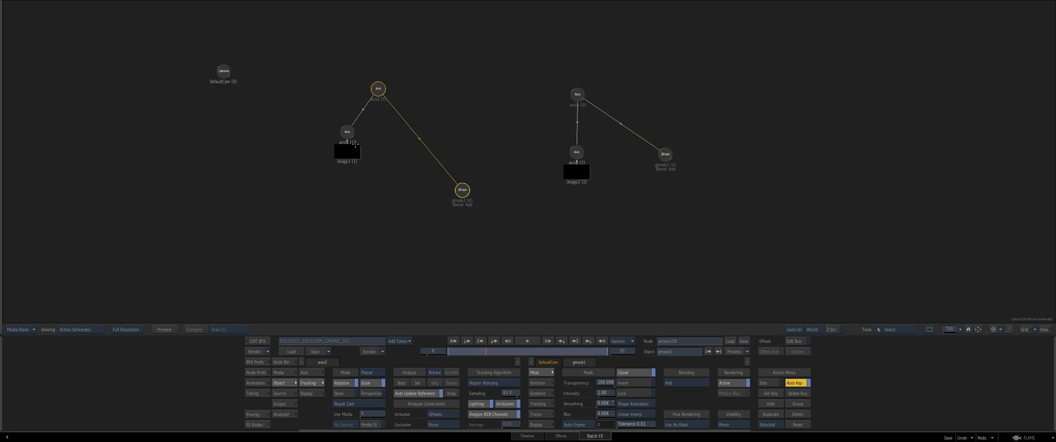
pyautogui.click(665, 155)
# Step: Open the Comp node following the trousers Action and check its result at several points in the clip
pyautogui.press('Escape')
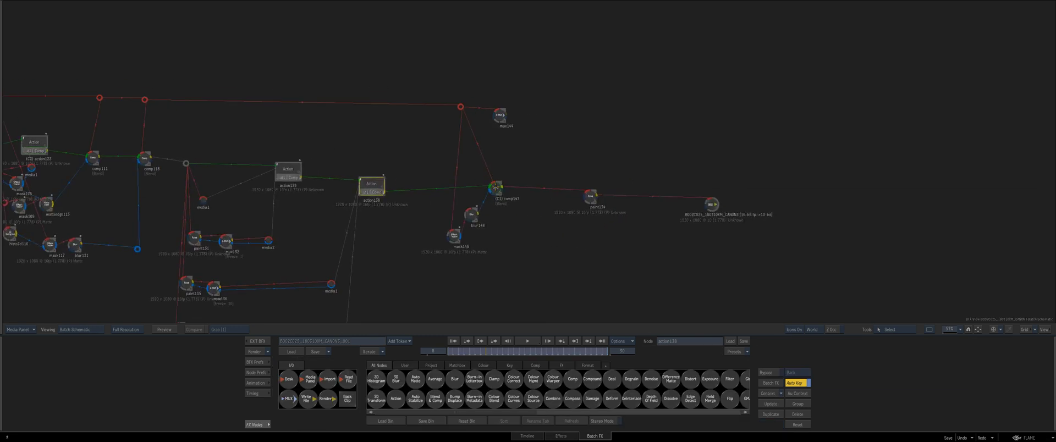
pyautogui.doubleClick(498, 188)
pyautogui.click(508, 351)
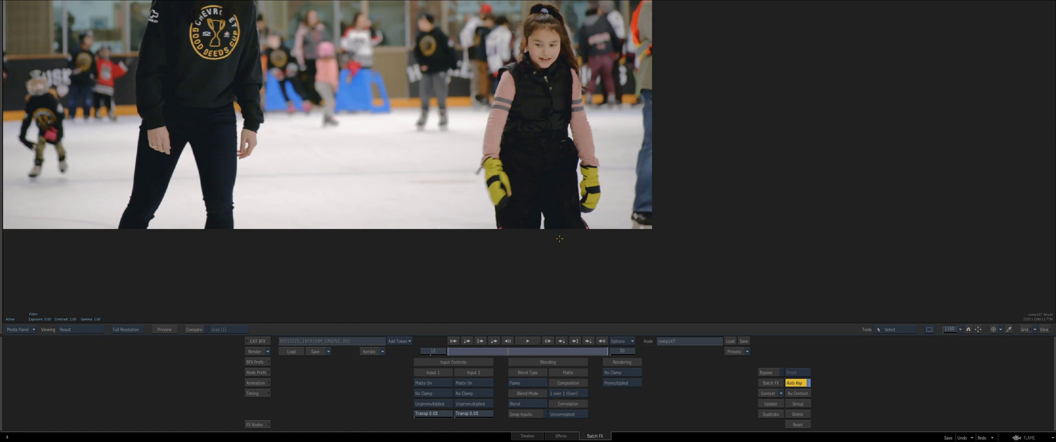
pyautogui.click(574, 351)
# Step: Open the final Paint node and inspect the retouched trousers, sleeves and gloves up close
pyautogui.press('Escape')
pyautogui.moveTo(615, 180); pyautogui.dragTo(580, 169)
pyautogui.doubleClick(555, 185)
pyautogui.press('F1')
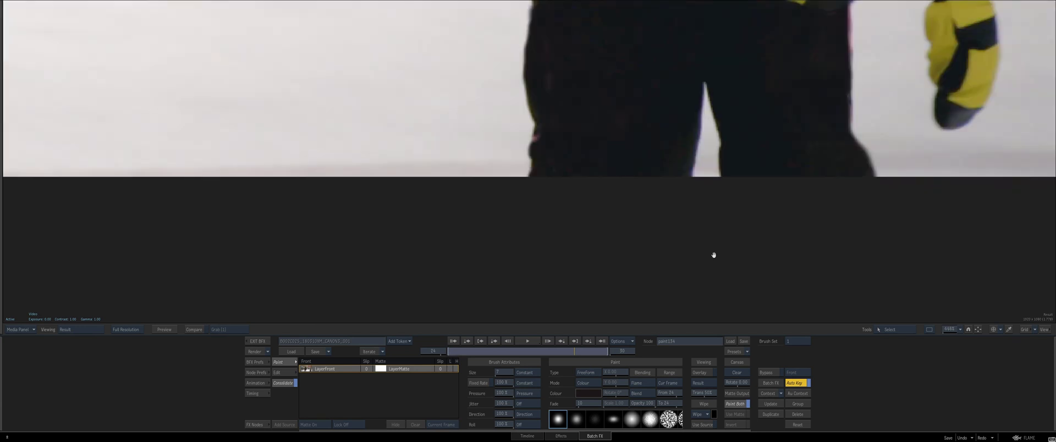
pyautogui.moveTo(577, 207); pyautogui.dragTo(462, 179)
pyautogui.press('F4')
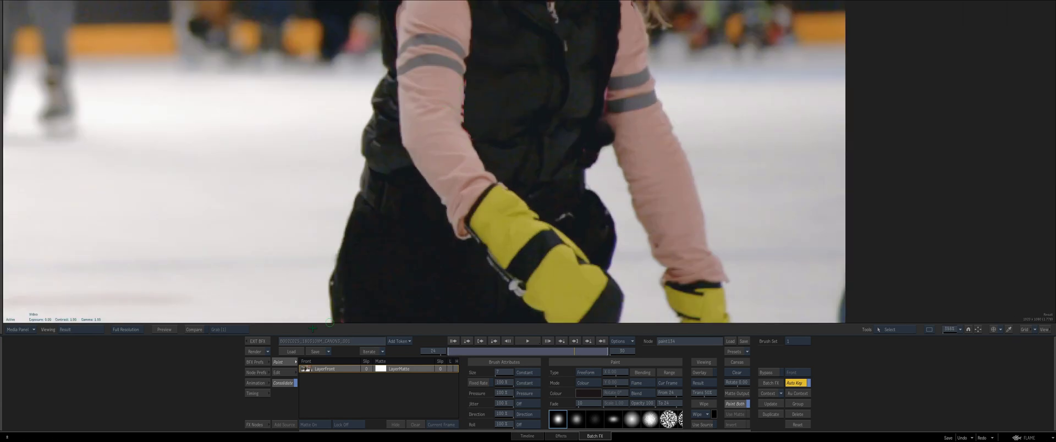
# Step: Exit Batch FX to the timeline, show the player and compare the original clip with the cleaned-up version on the lower track
pyautogui.click(258, 341)
pyautogui.click(635, 391)
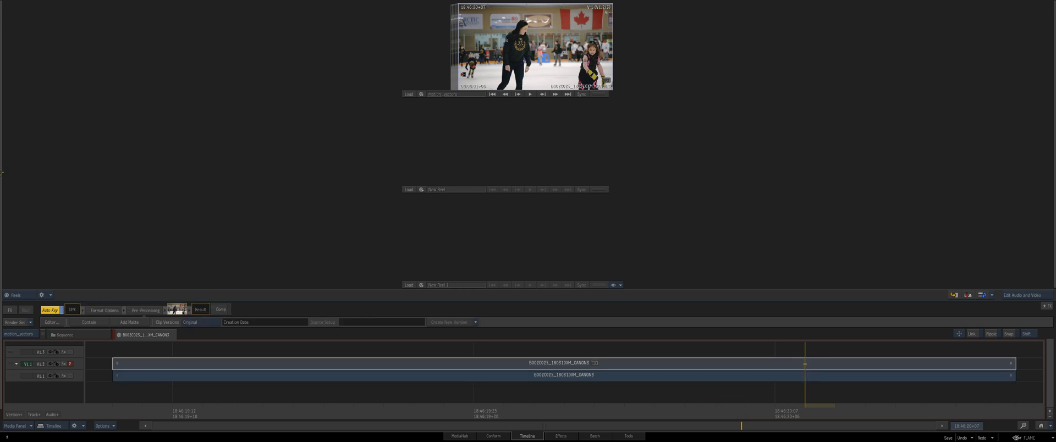
pyautogui.press('Escape')
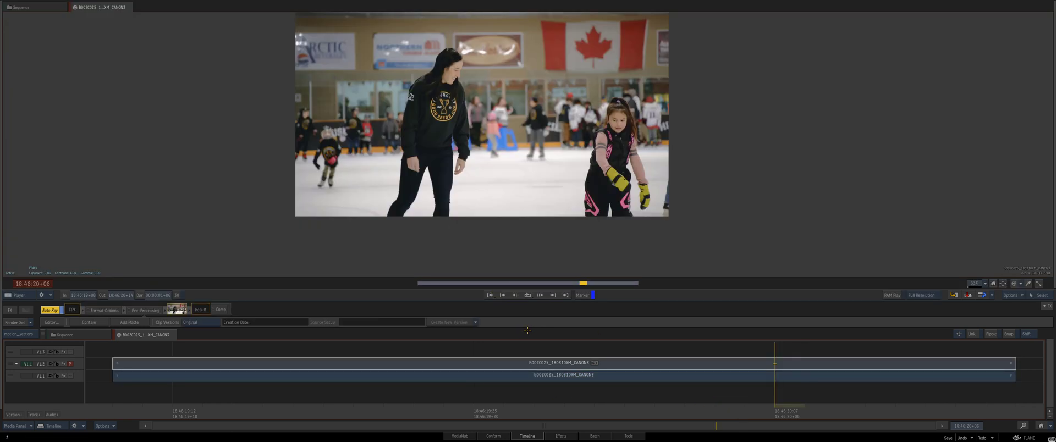
pyautogui.press('Down')
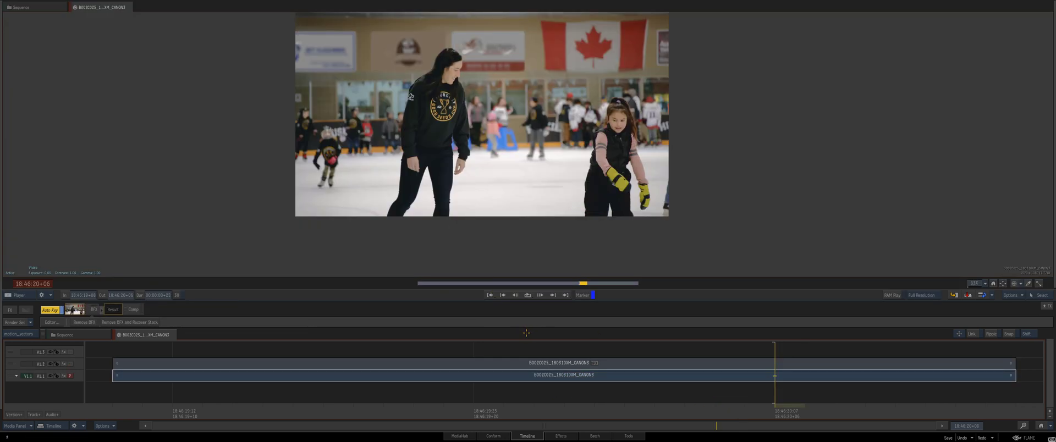
pyautogui.press('o')
pyautogui.click(717, 366)
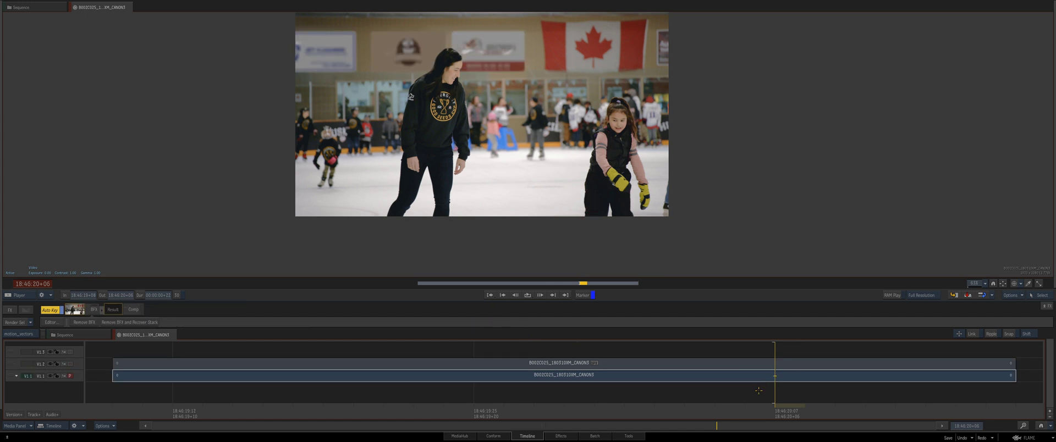